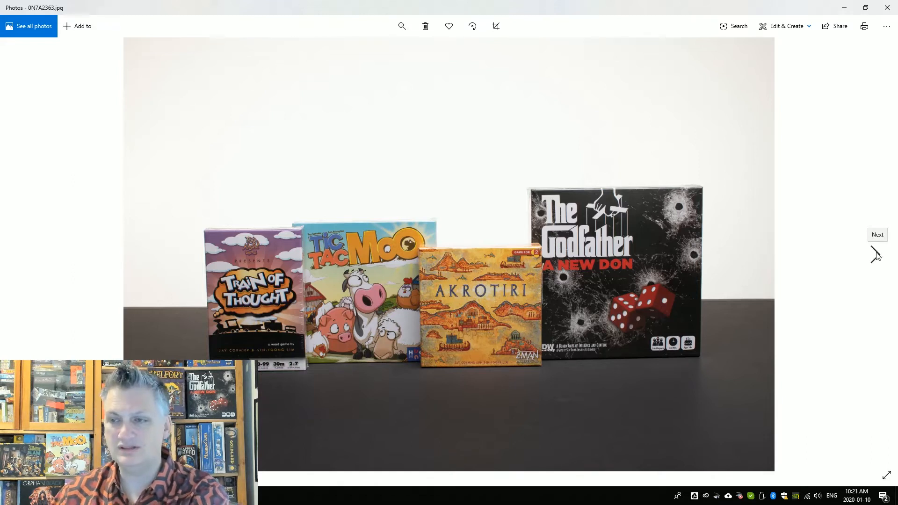
- Browse the board game prize photos from 0N7A2363.jpg through to 0N7A2369.jpg
click(875, 254)
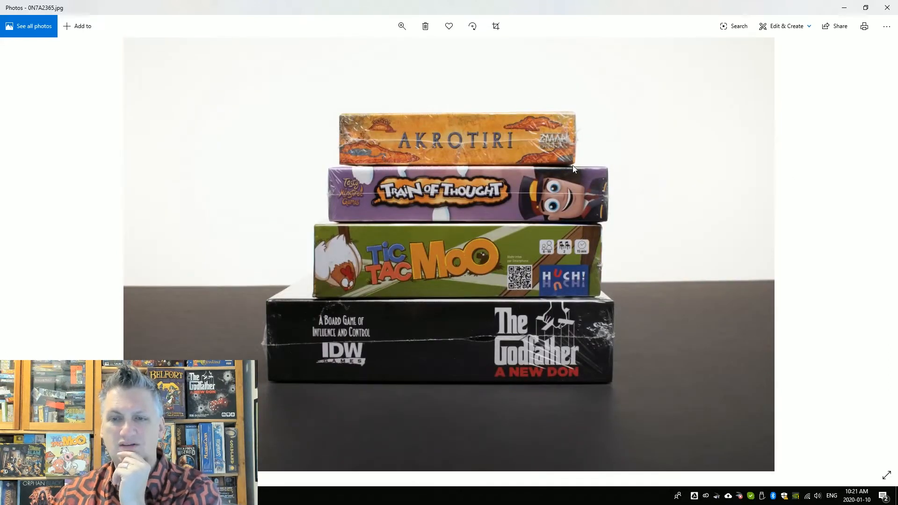
click(876, 256)
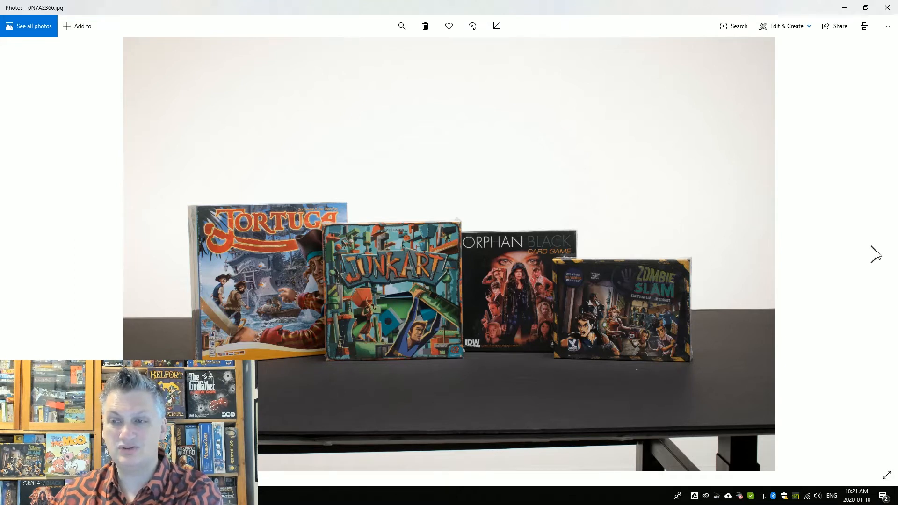
click(875, 255)
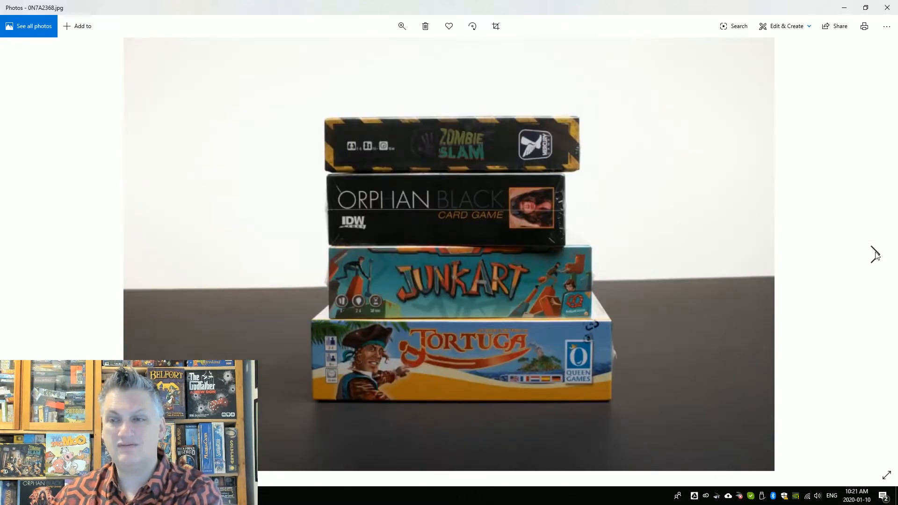
click(875, 255)
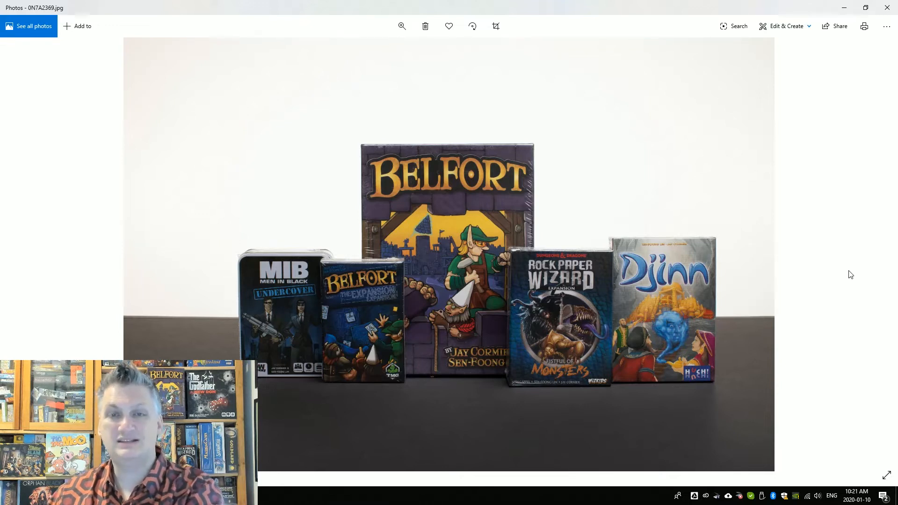
- Switch to Gleam in the browser, review the active Off the Page Games giveaway's preview and ways to enter, and open it for editing
key(alt+Tab)
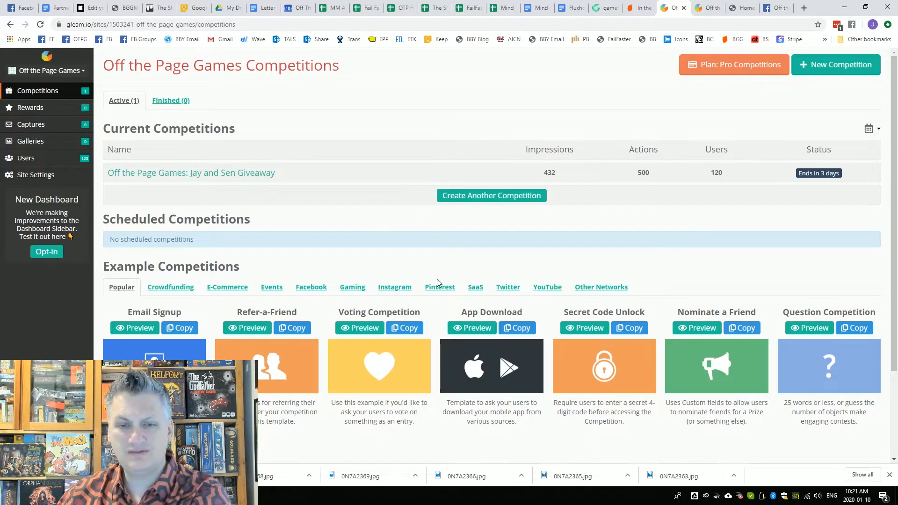
click(176, 174)
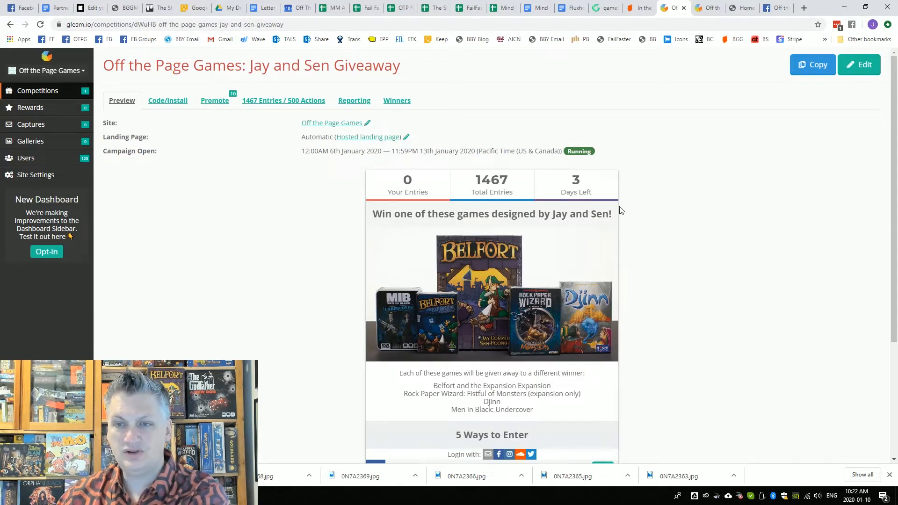
scroll(677, 237, down, 3)
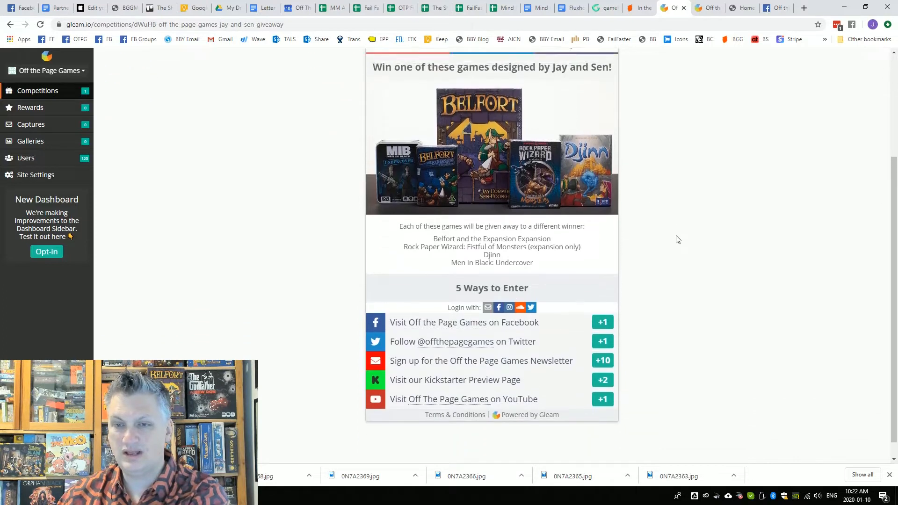
scroll(670, 228, up, 2)
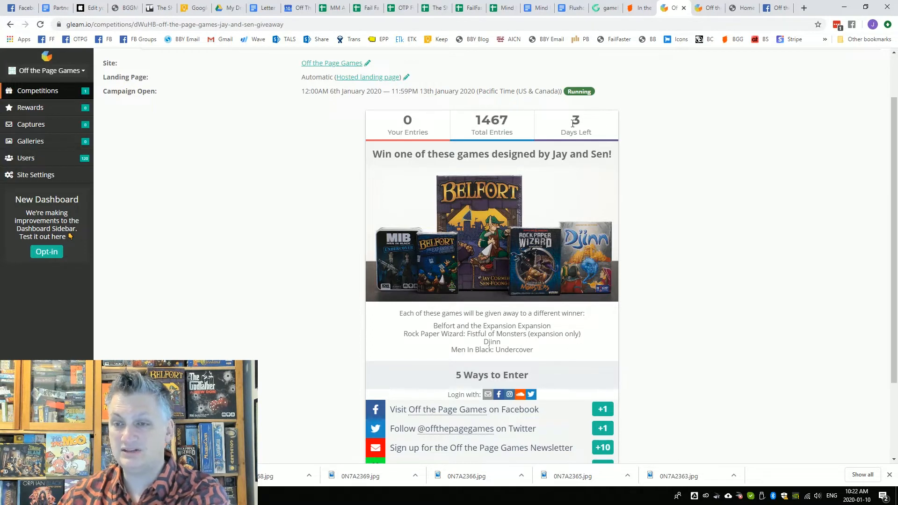
scroll(547, 192, down, 2)
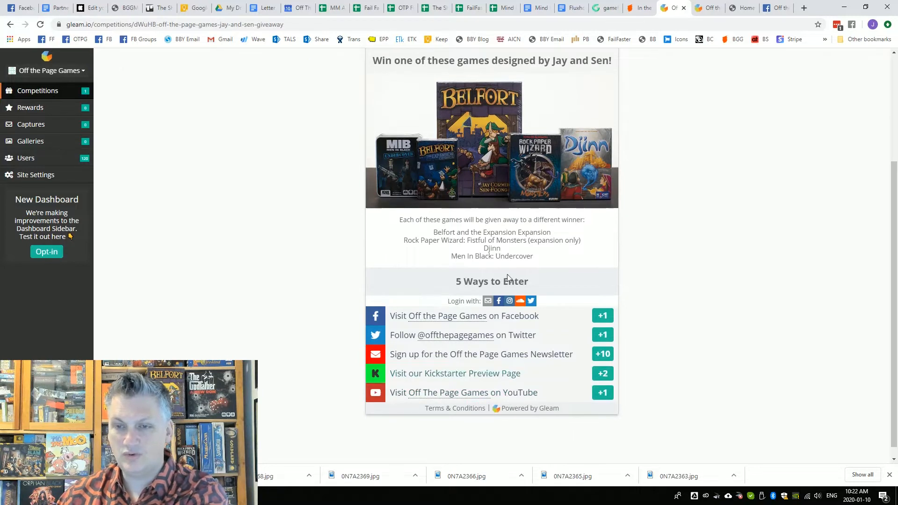
scroll(716, 305, up, 2)
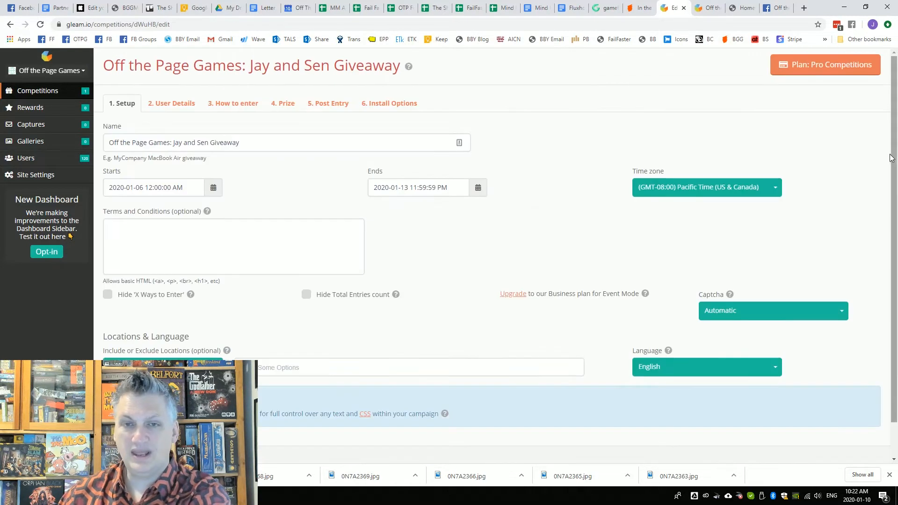
- Compare the features and monthly prices of the Hobby, Pro, Business and Premium competition plans, and return to the giveaway editor
click(827, 70)
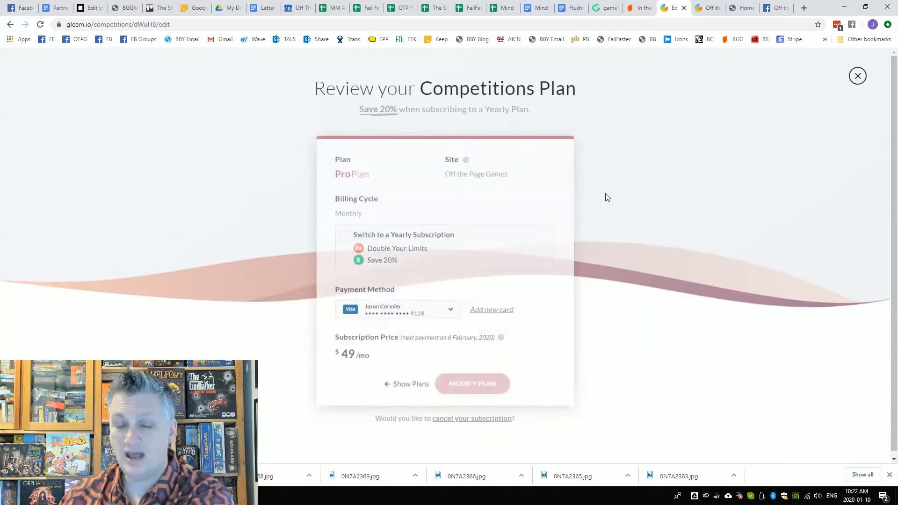
click(401, 386)
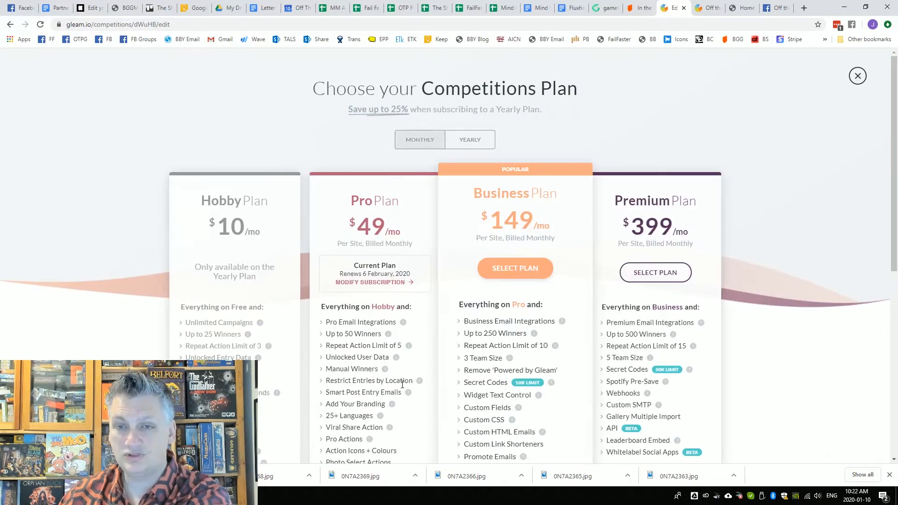
scroll(229, 229, down, 2)
scroll(234, 215, down, 1)
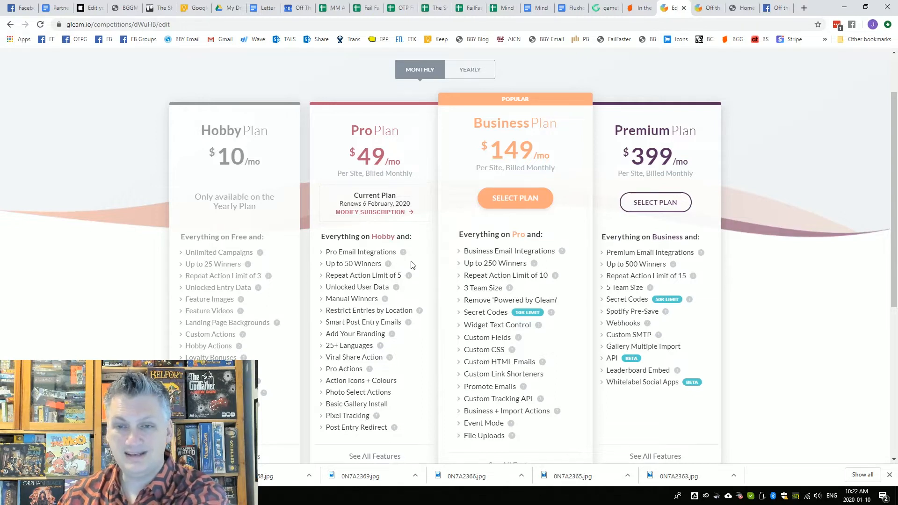
drag(326, 253, 398, 251)
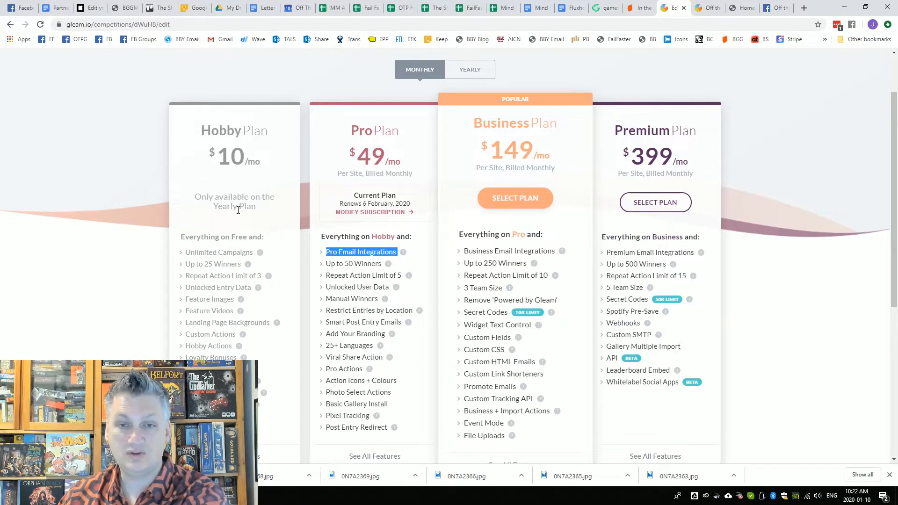
click(227, 207)
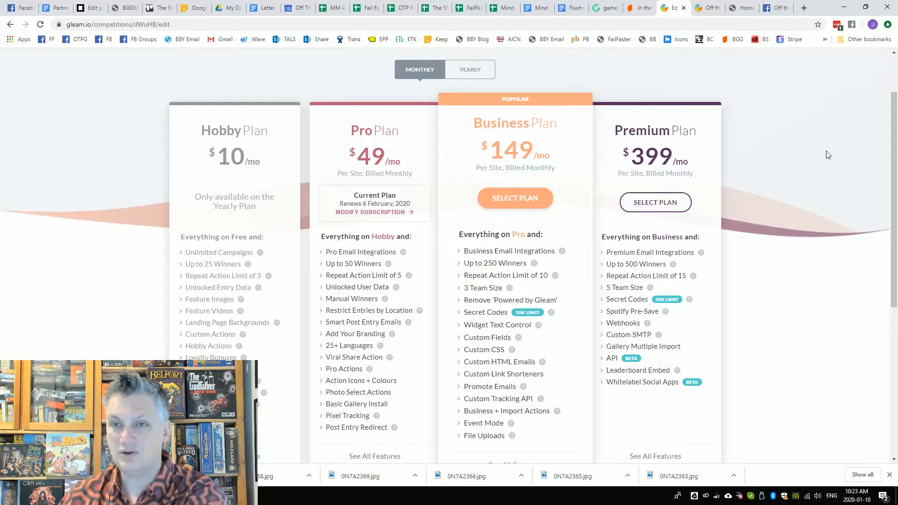
scroll(828, 154, up, 2)
click(856, 74)
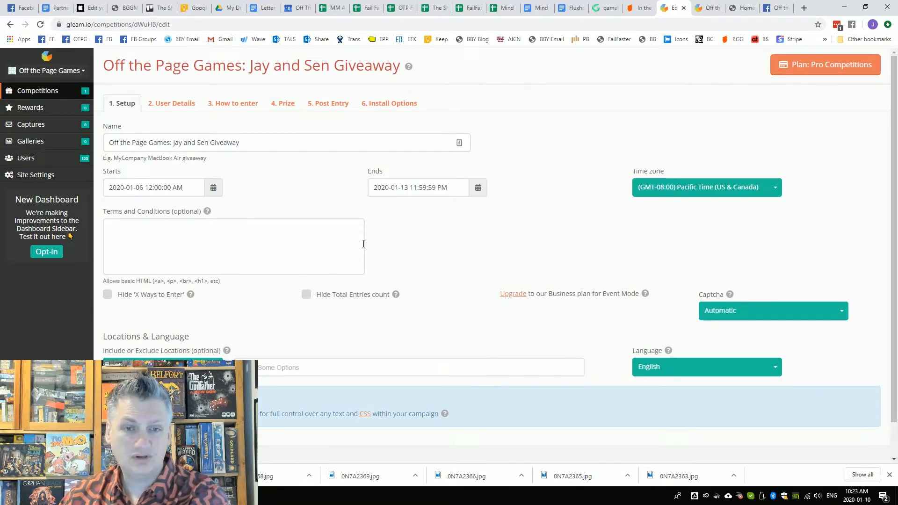
- Review the giveaway's Setup settings and its User Details, including login options and custom fields
scroll(380, 267, down, 1)
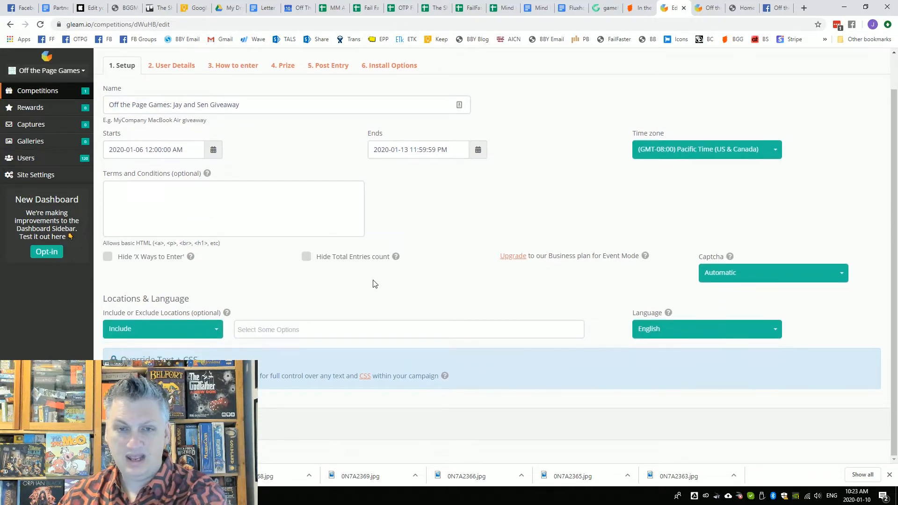
scroll(302, 304, up, 1)
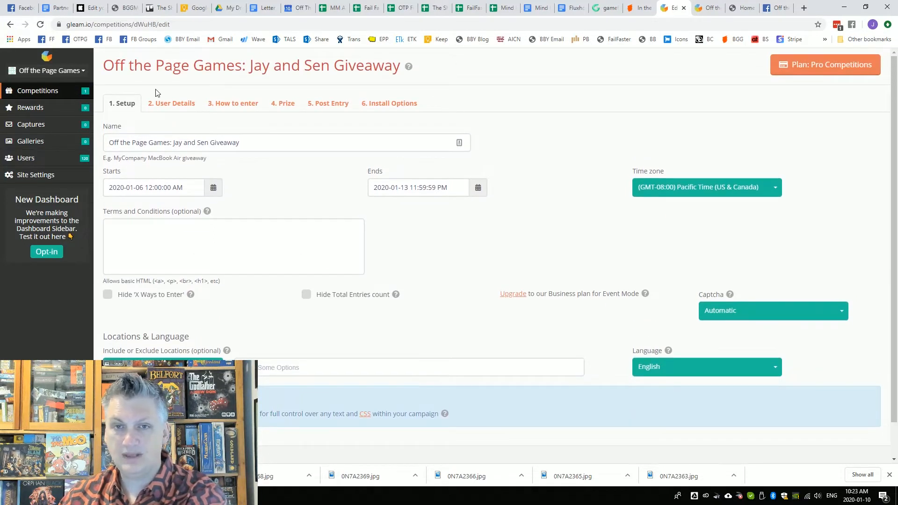
click(171, 105)
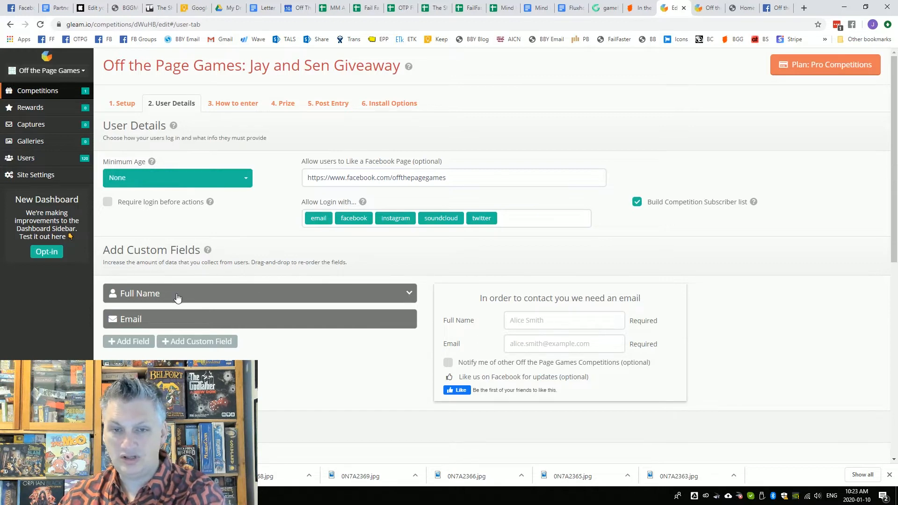
scroll(275, 301, down, 3)
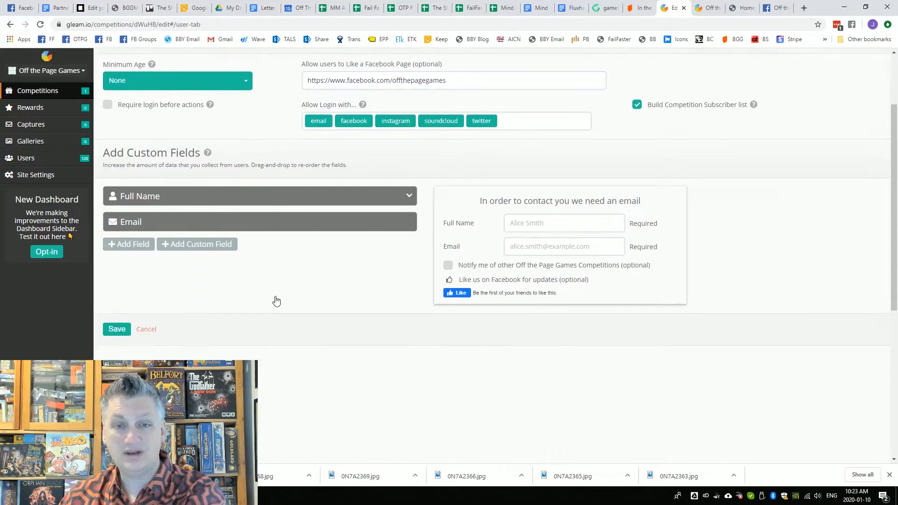
scroll(275, 300, up, 1)
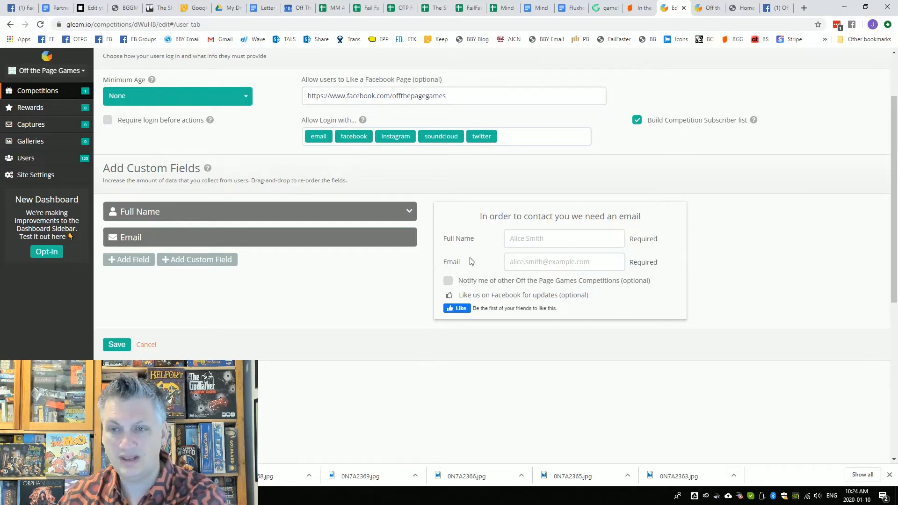
scroll(517, 262, up, 2)
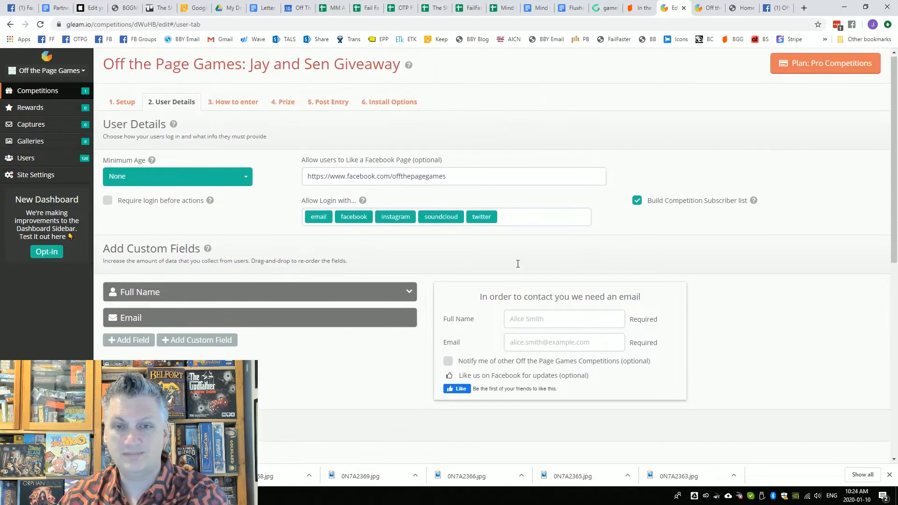
- Open the How to enter settings and examine the Facebook visit action's options and entry worth
click(244, 104)
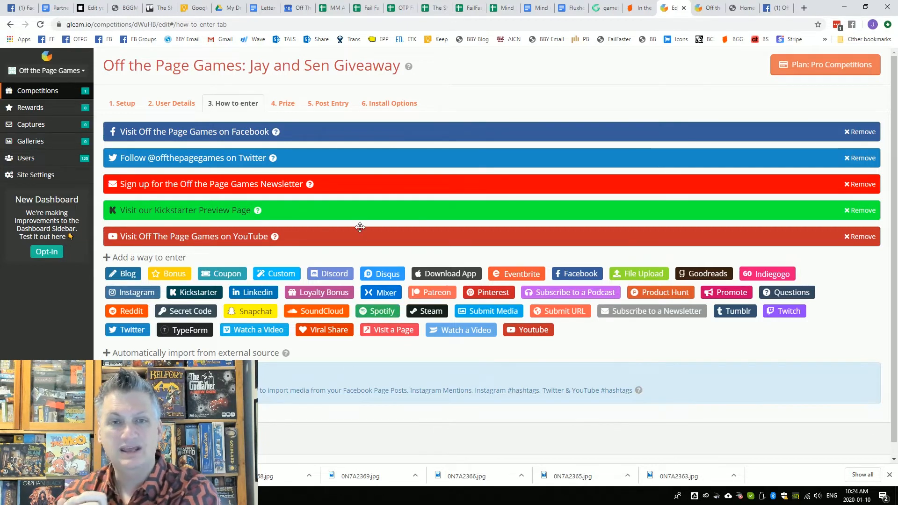
click(180, 136)
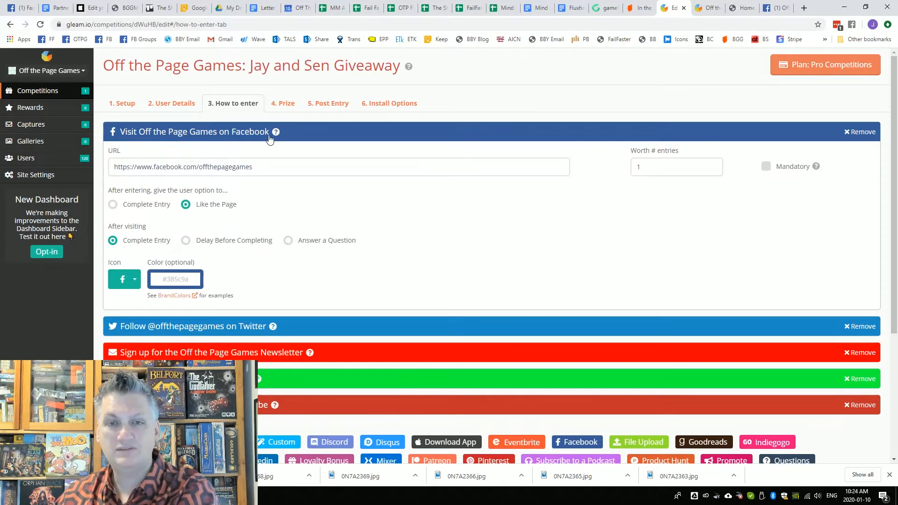
double_click(639, 167)
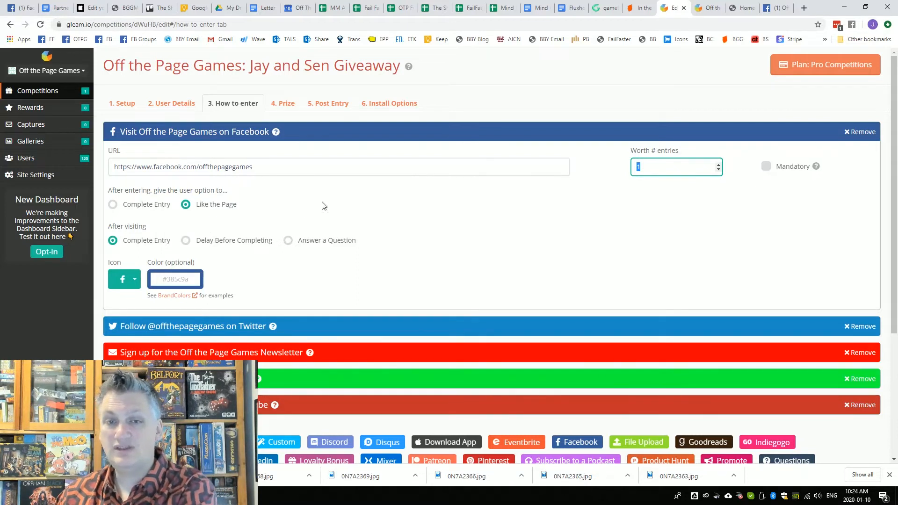
scroll(353, 180, down, 2)
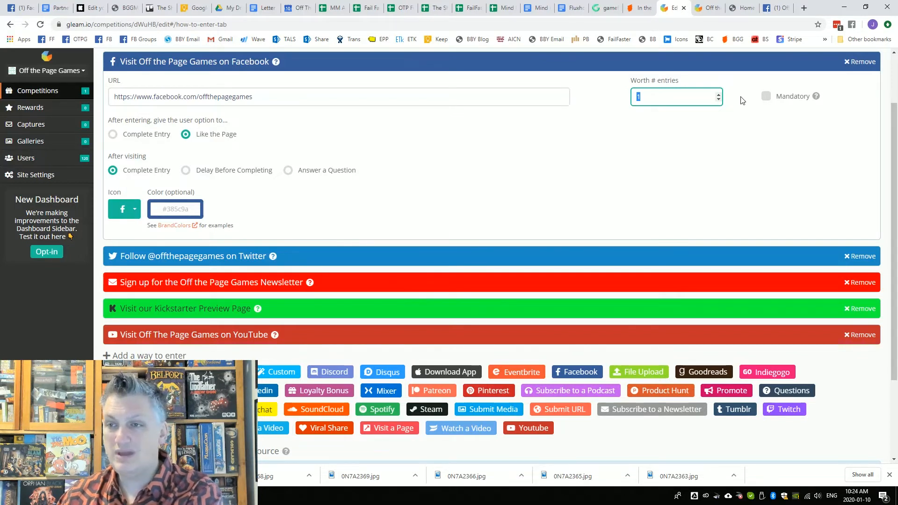
- Expand the Twitter follow action and compare its entry worth and options with the Facebook action
click(174, 257)
scroll(171, 248, down, 2)
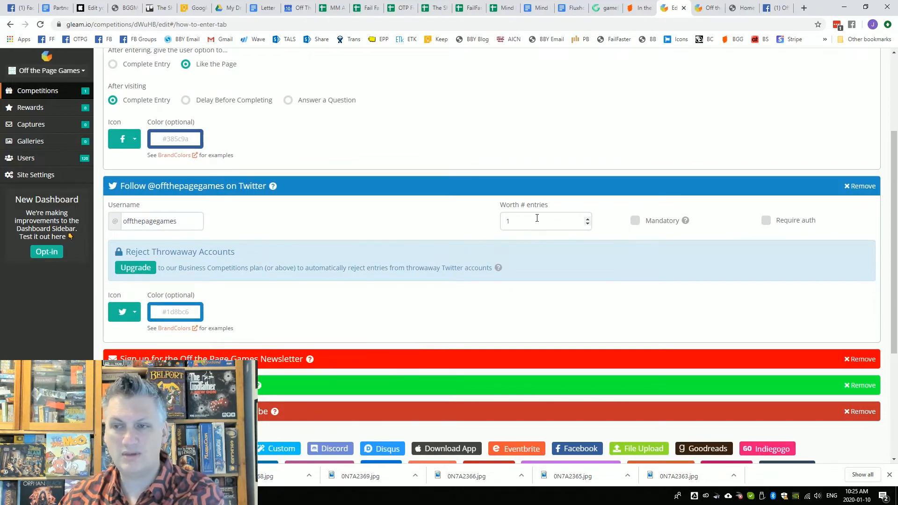
scroll(535, 218, up, 3)
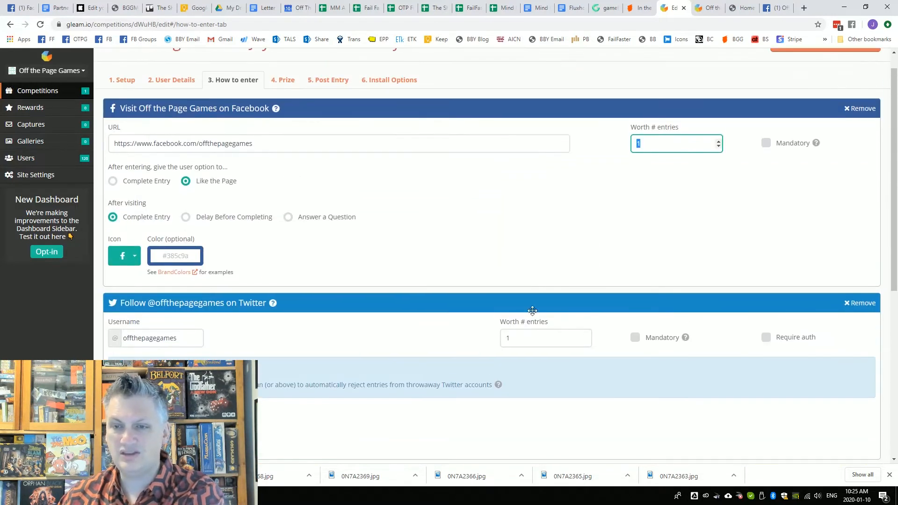
scroll(541, 281, down, 2)
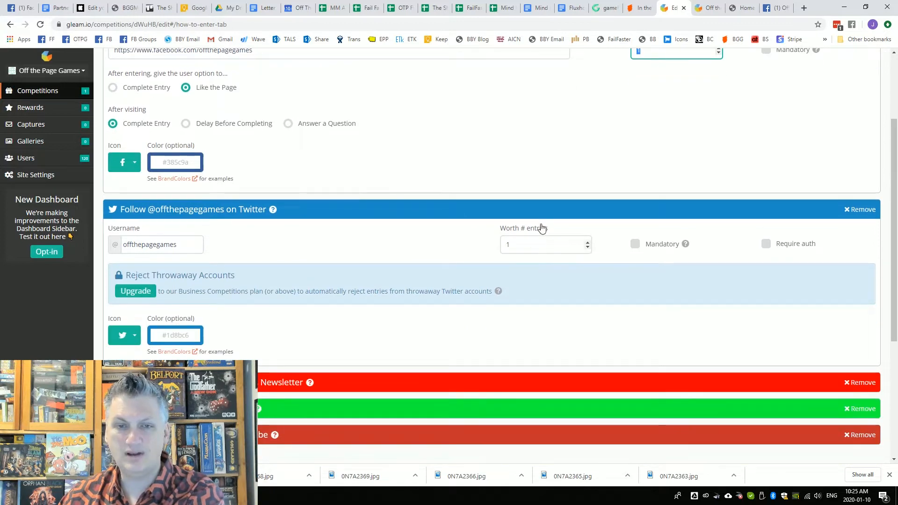
scroll(481, 263, down, 2)
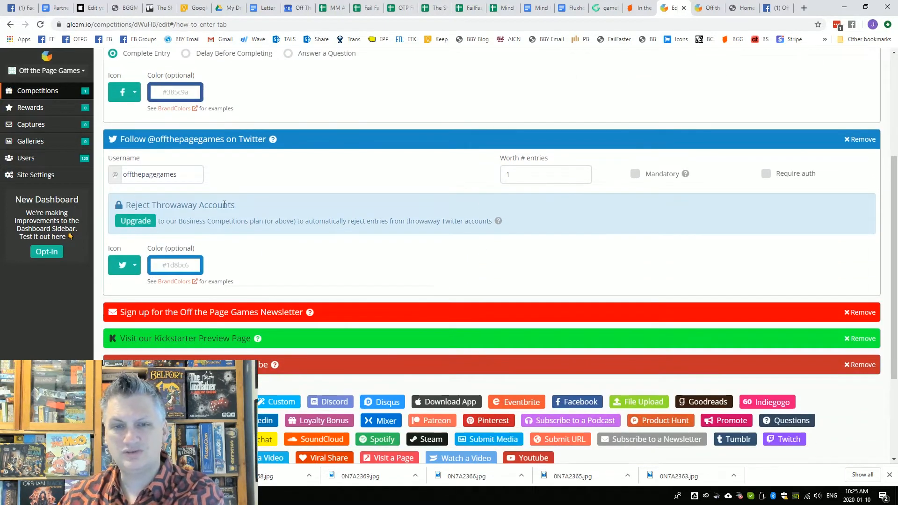
scroll(372, 225, down, 1)
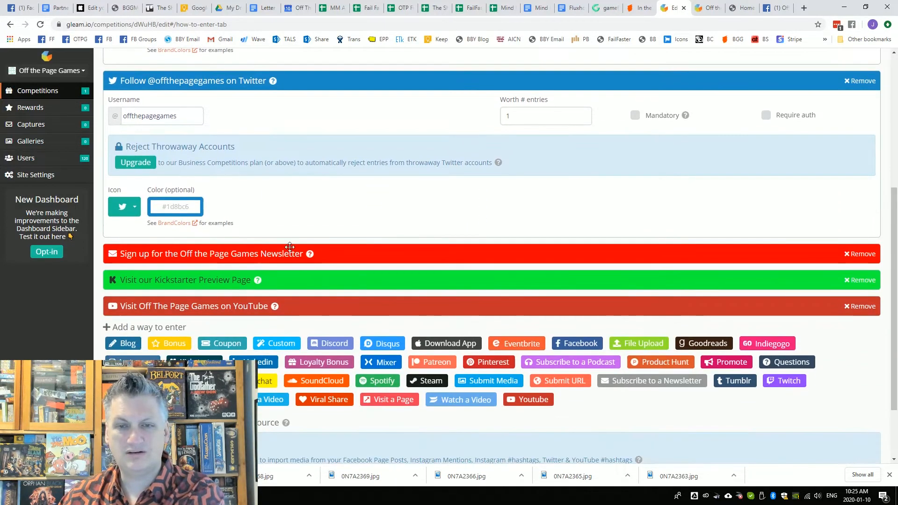
- Expand the newsletter sign-up action and set its worth to 23 entries
click(162, 257)
scroll(297, 243, down, 1)
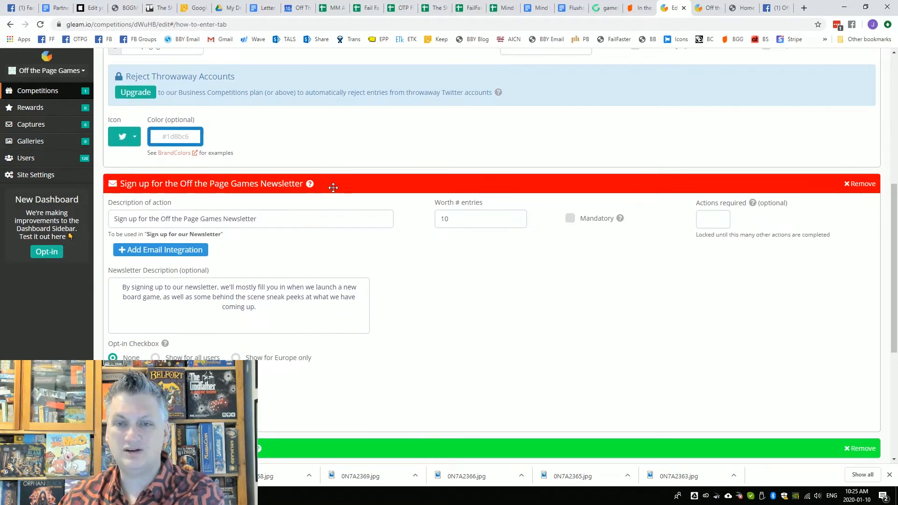
drag(465, 219, 430, 222)
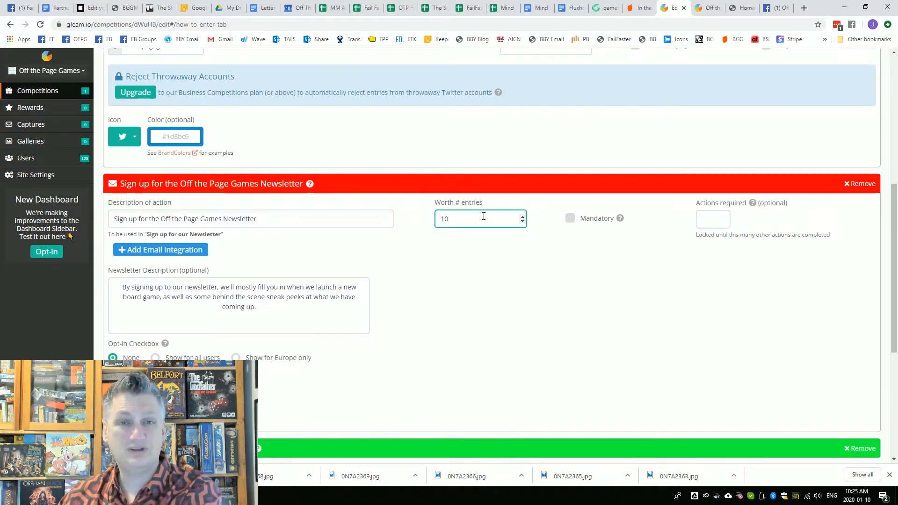
scroll(496, 197, up, 6)
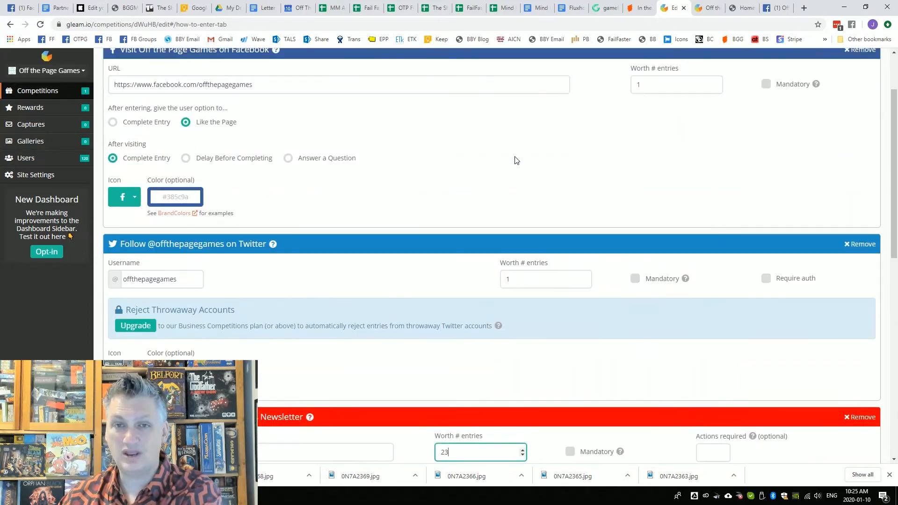
scroll(515, 160, down, 6)
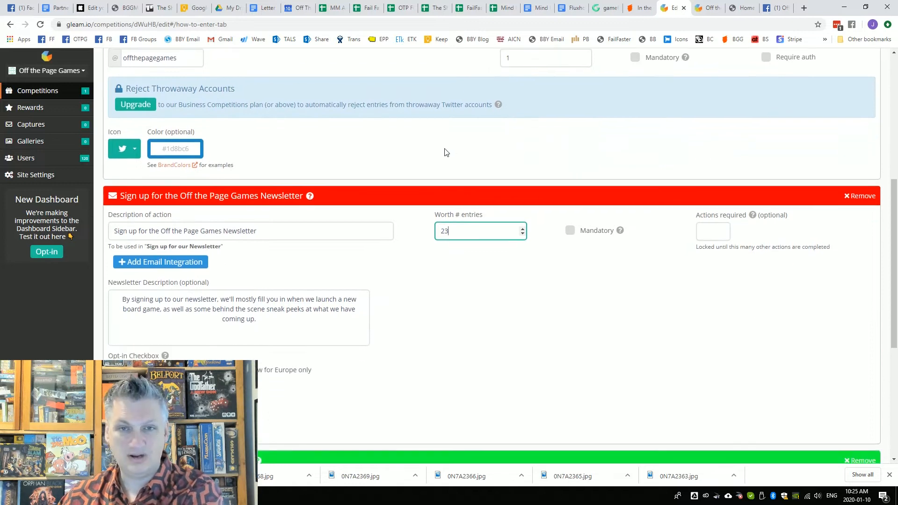
- Compare the Twitter follow action with the newsletter sign-up action, and review the newsletter's description and opt-in checkbox options
scroll(445, 151, up, 2)
scroll(444, 152, up, 1)
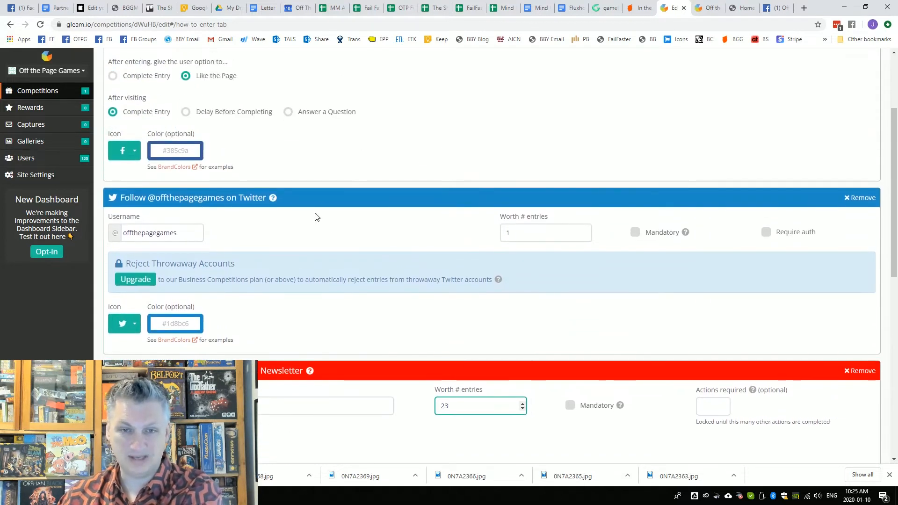
scroll(365, 127, down, 4)
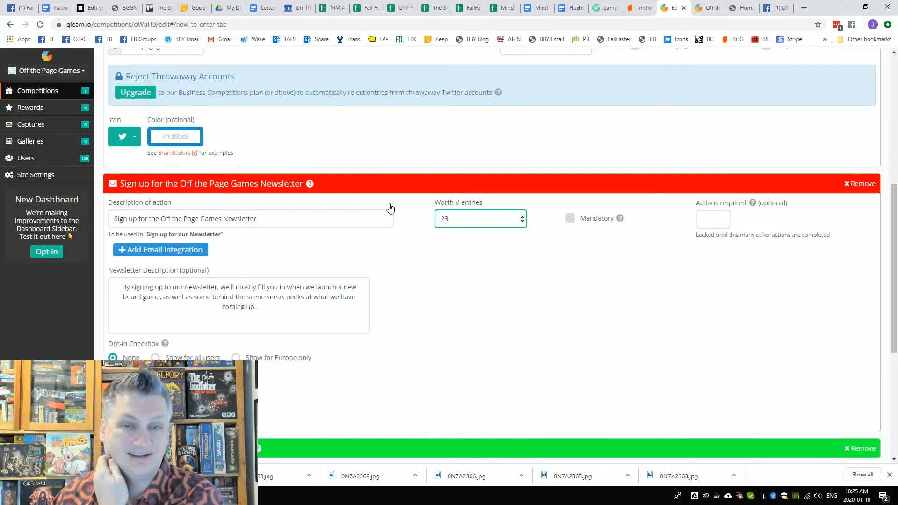
scroll(296, 227, down, 1)
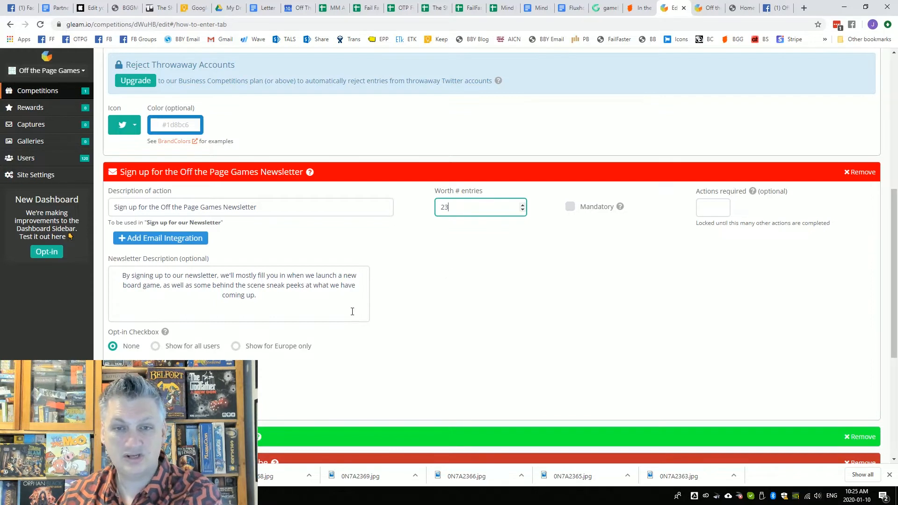
scroll(352, 312, down, 3)
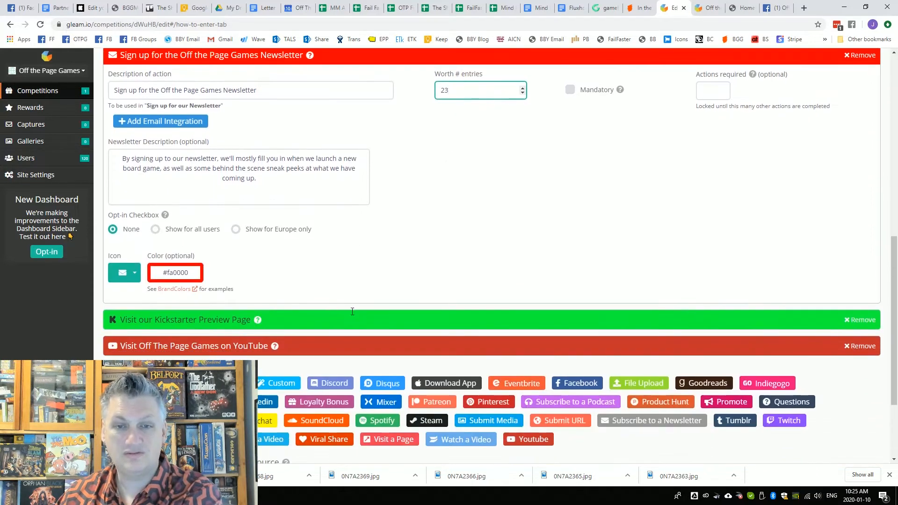
- Expand the Kickstarter preview page action and examine its URL, entry worth and after-visiting options
click(185, 320)
scroll(341, 295, down, 3)
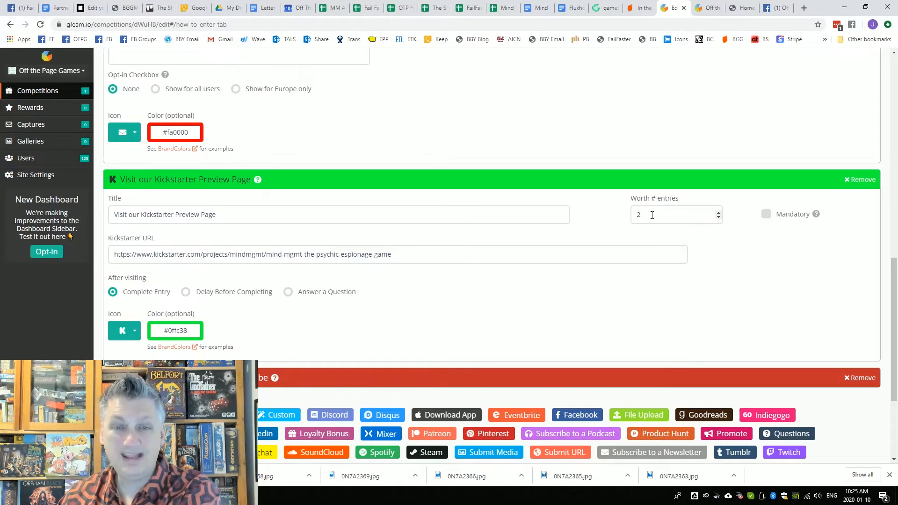
scroll(654, 217, up, 1)
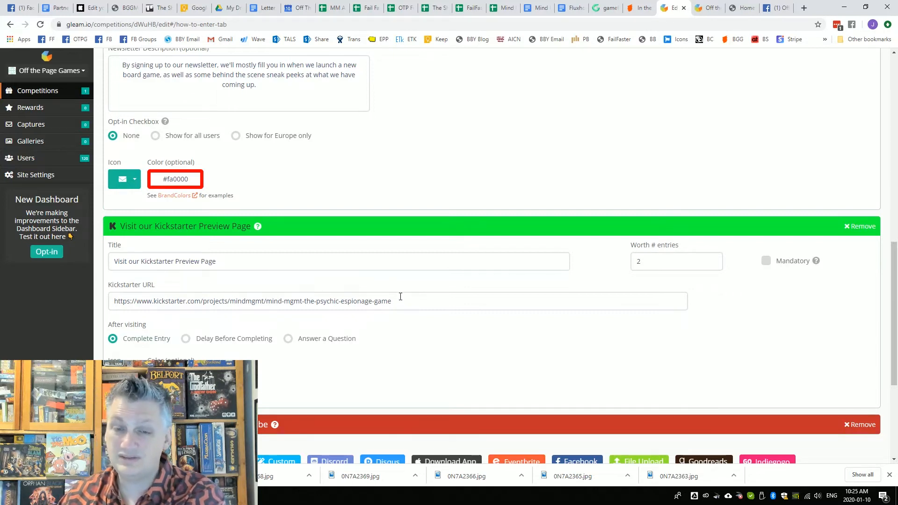
scroll(401, 296, down, 1)
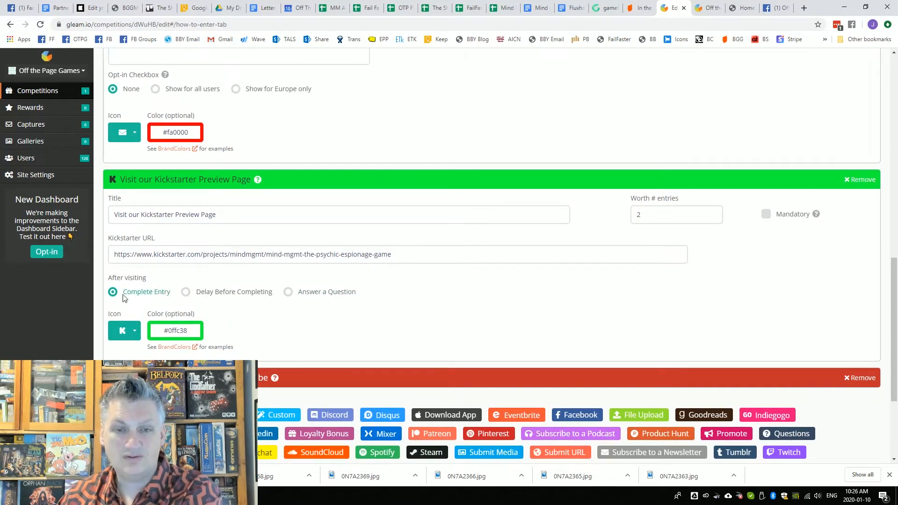
scroll(379, 290, down, 1)
scroll(379, 290, down, 1)
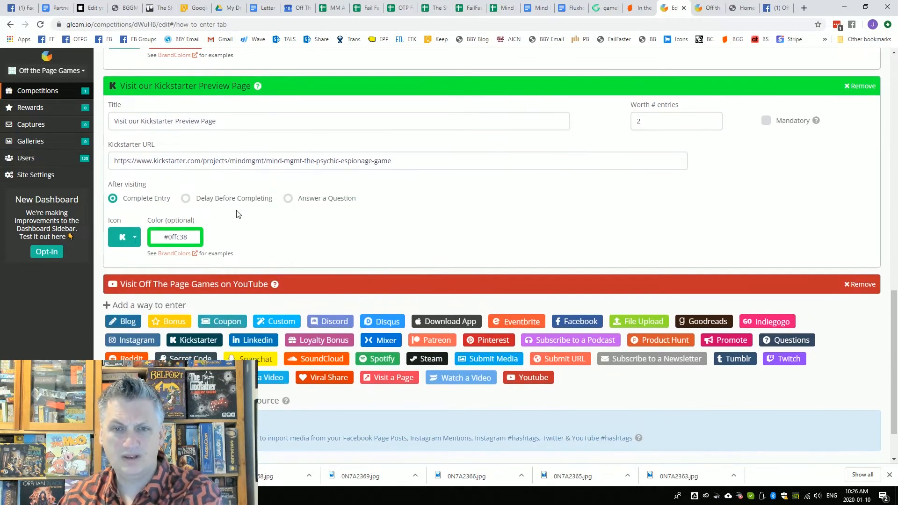
- Expand the YouTube visit action and review its channel URL, entry worth and after-visiting options
click(222, 290)
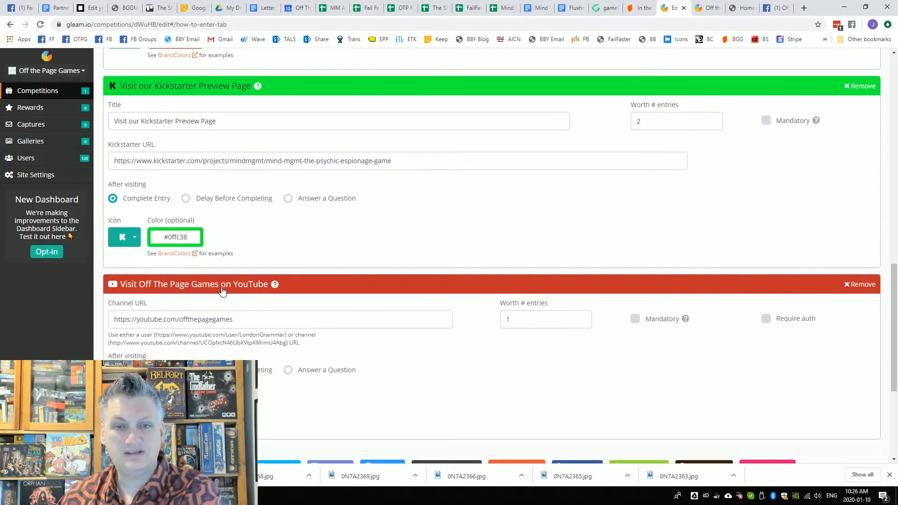
scroll(363, 284, down, 2)
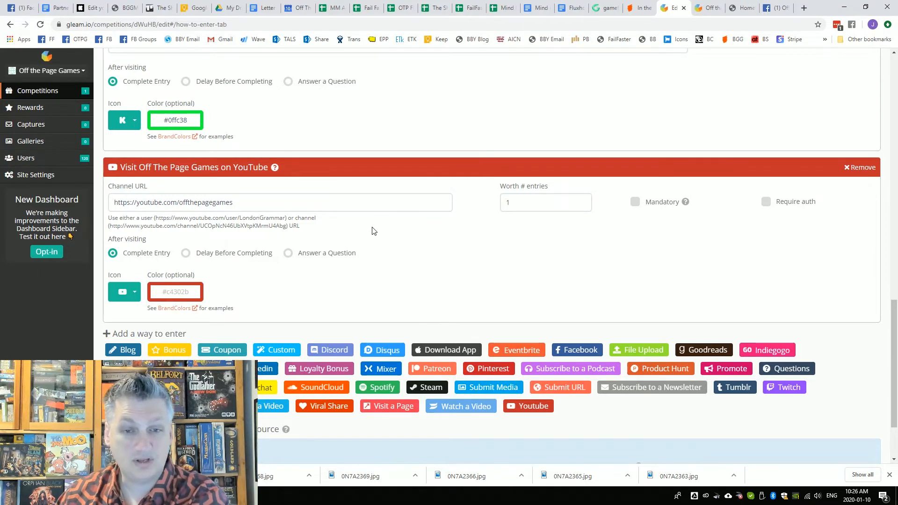
scroll(372, 229, down, 2)
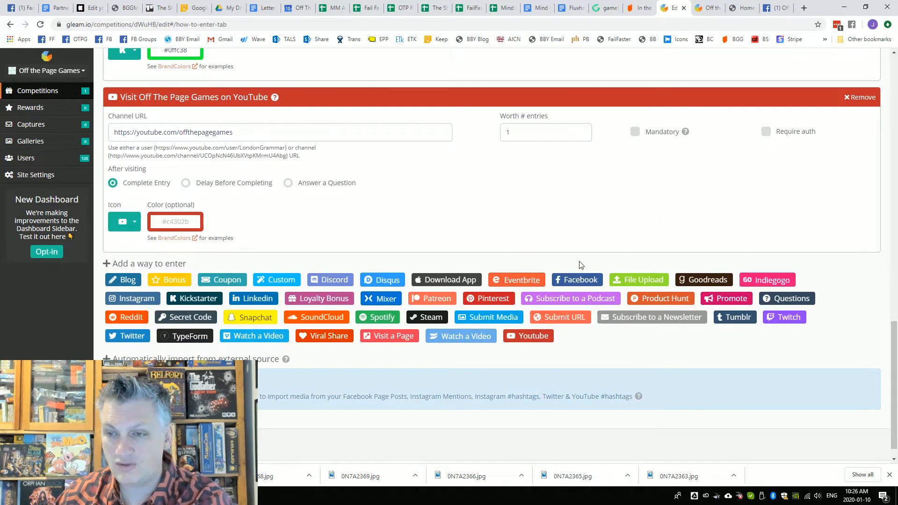
- View the Blog entry types, and add a daily Bonus action to inspect its fields before removing it
click(125, 281)
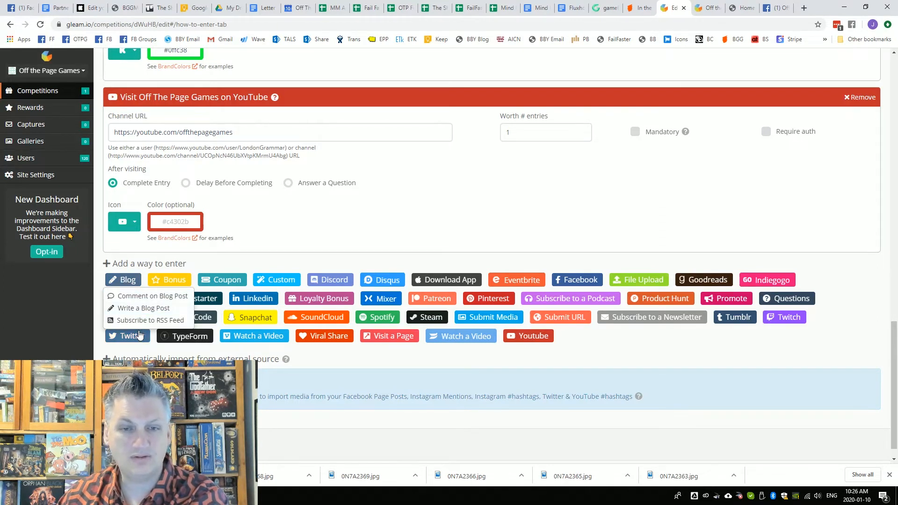
click(303, 222)
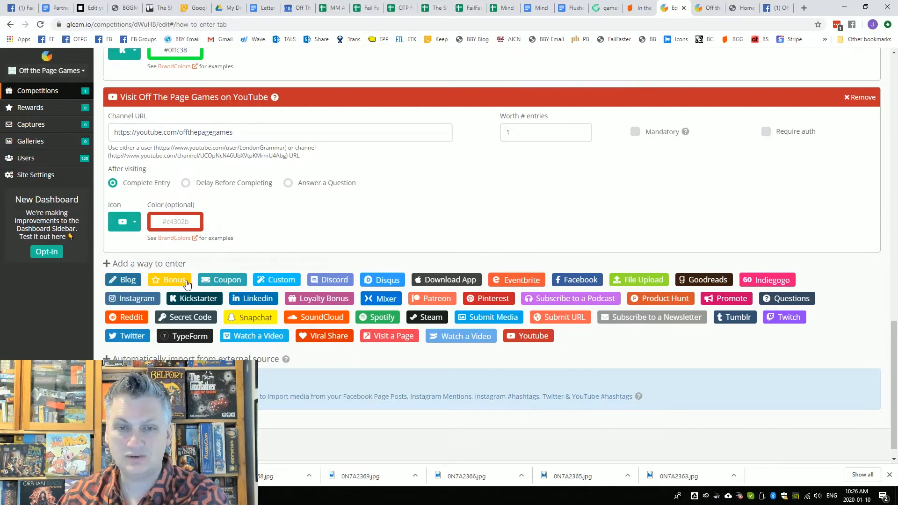
click(171, 280)
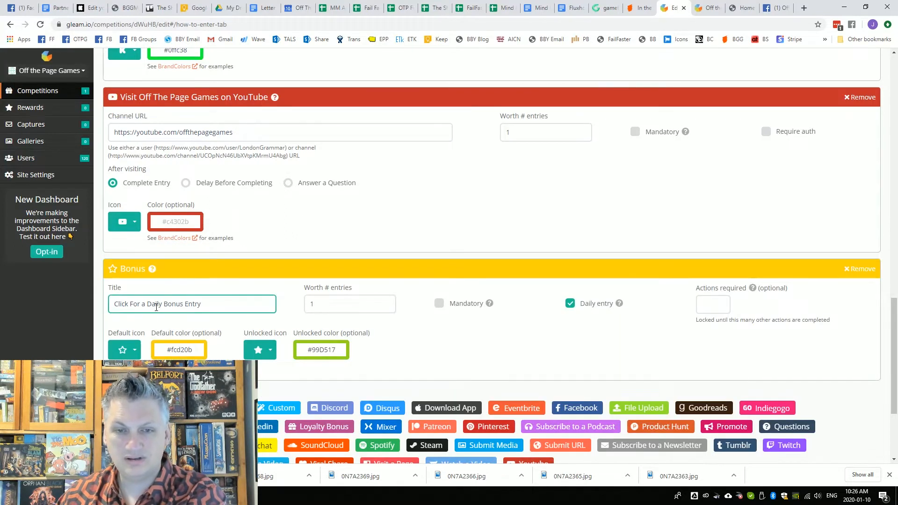
scroll(149, 320, down, 1)
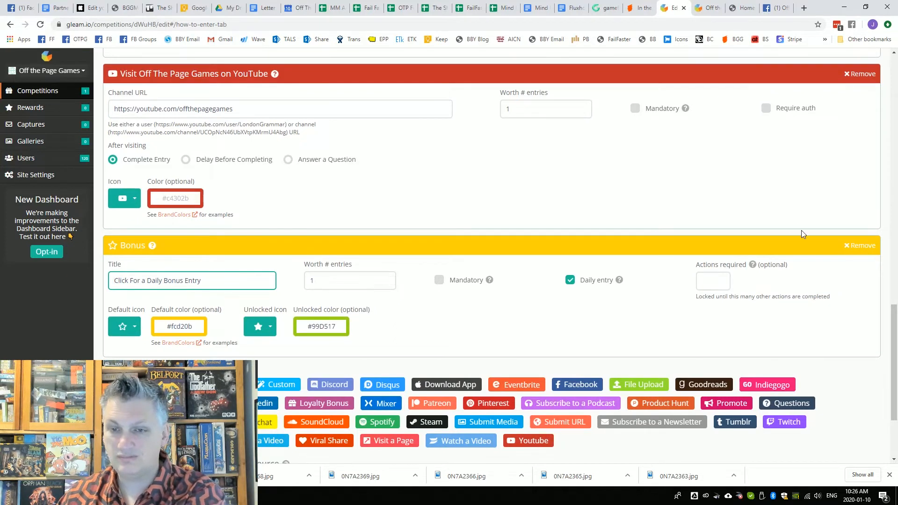
click(849, 250)
- Check the plans required for Coupon actions, and add a Custom action to inspect its fields before removing it
click(221, 261)
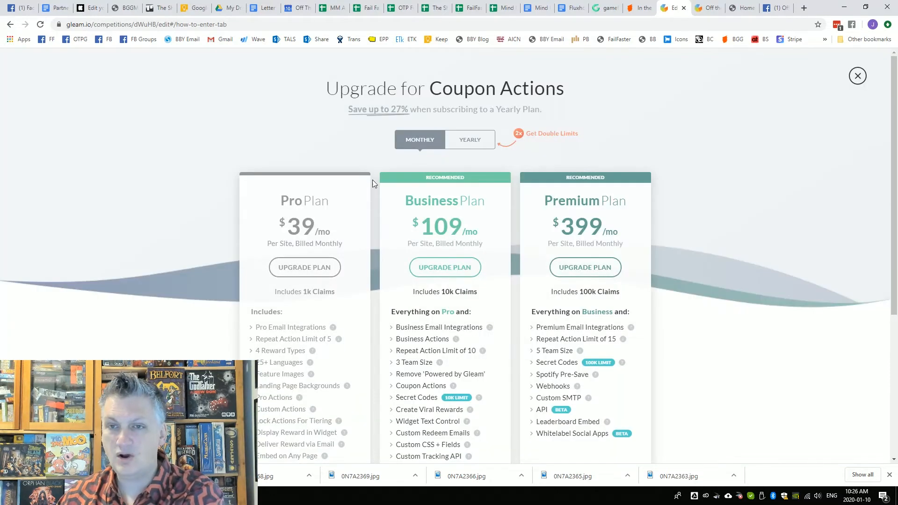
click(858, 78)
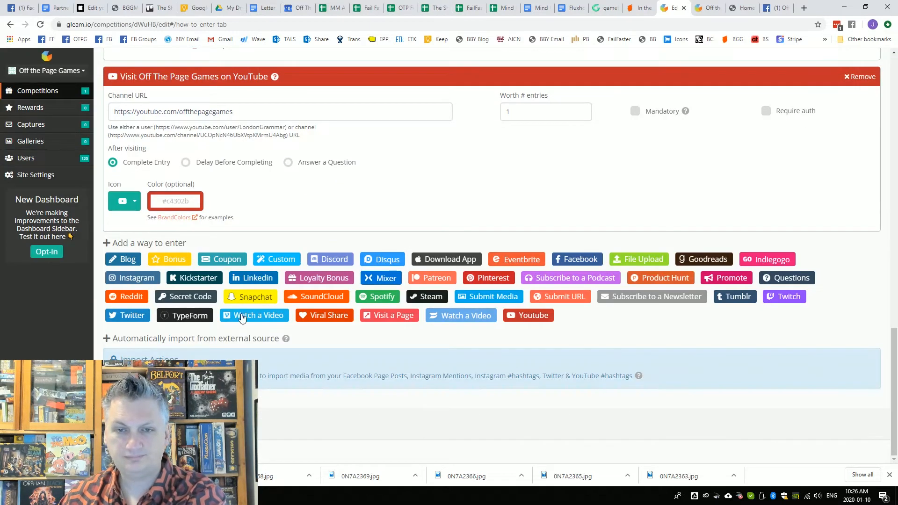
click(274, 260)
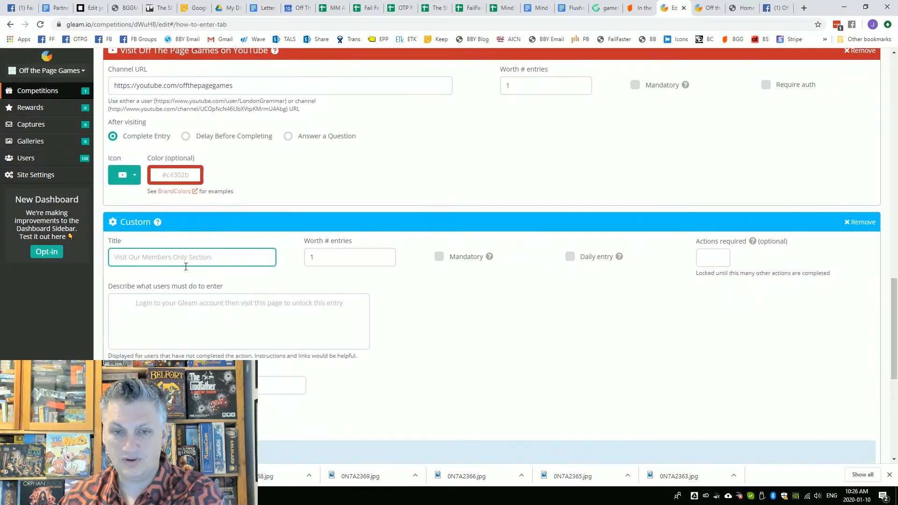
scroll(251, 343, down, 1)
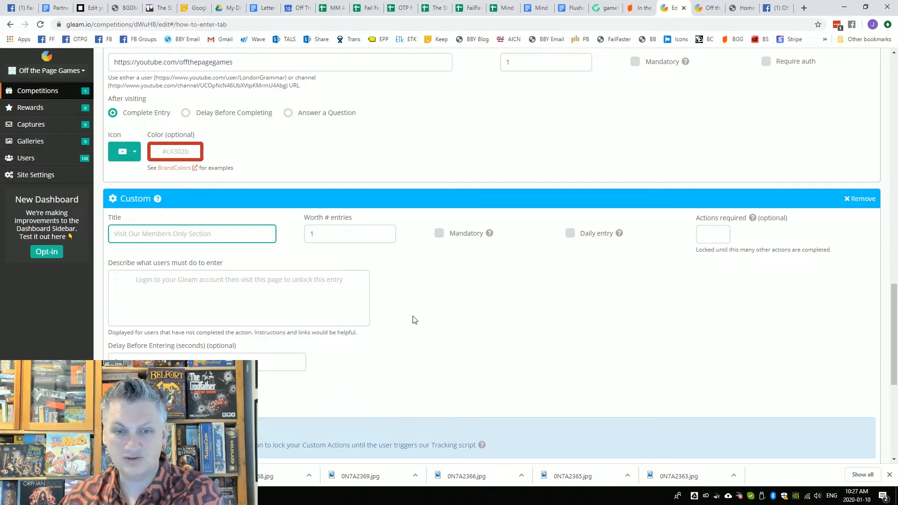
scroll(444, 323, up, 3)
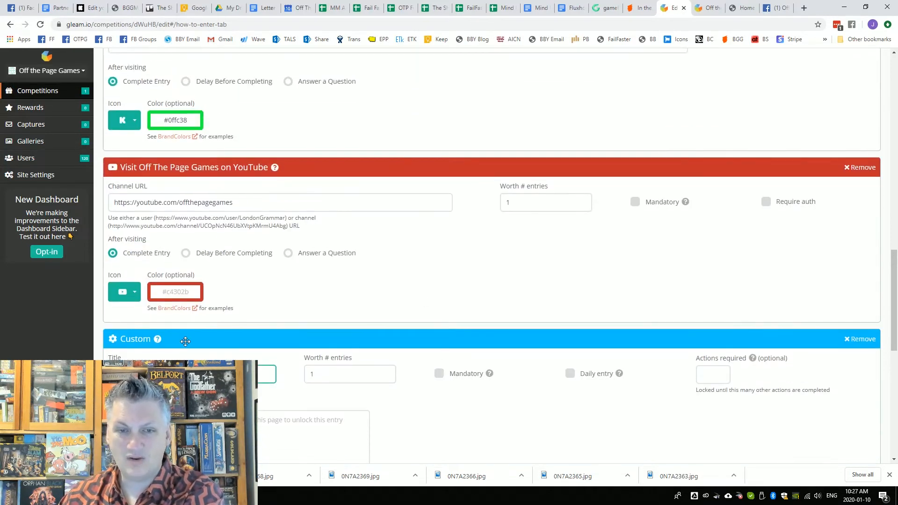
click(854, 339)
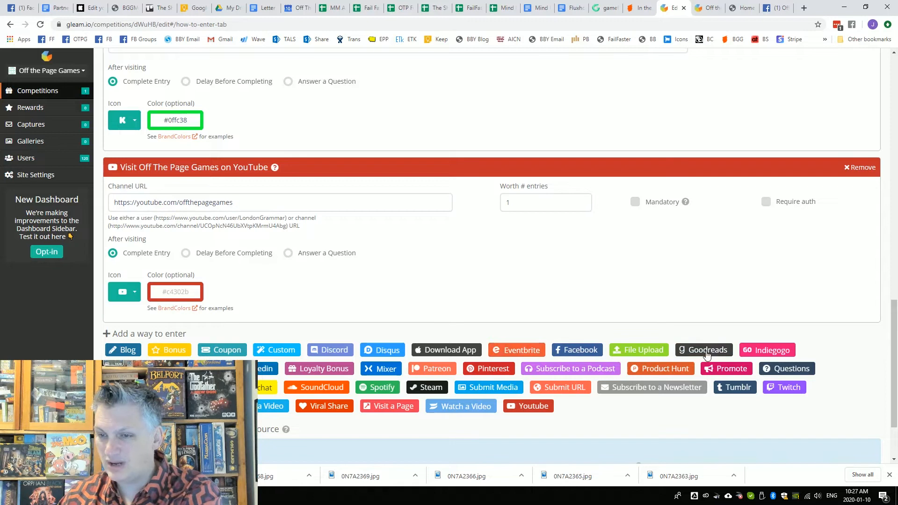
- Examine the Facebook and Questions entry types available as further ways to enter
click(578, 352)
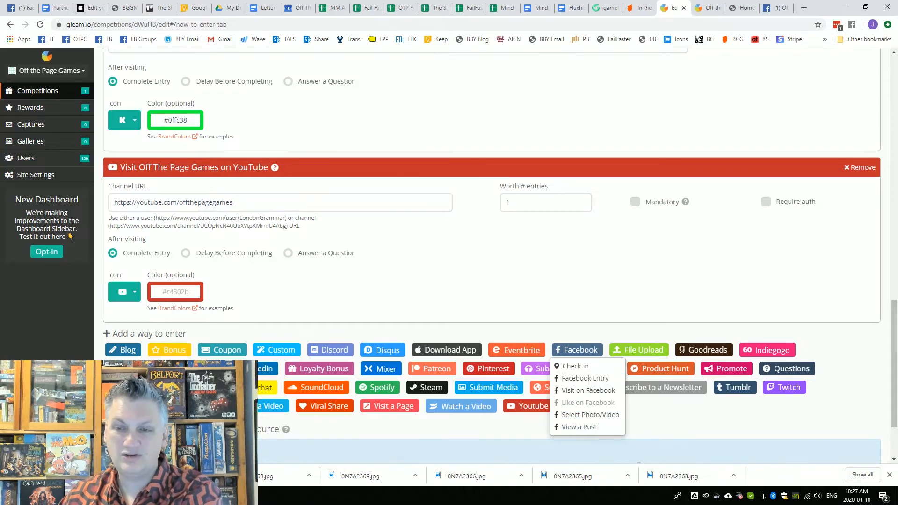
click(581, 303)
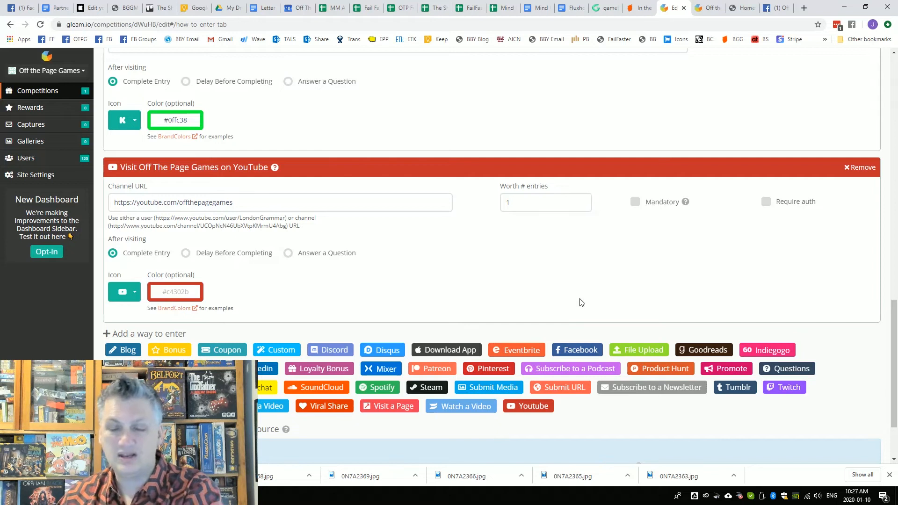
scroll(581, 303, down, 1)
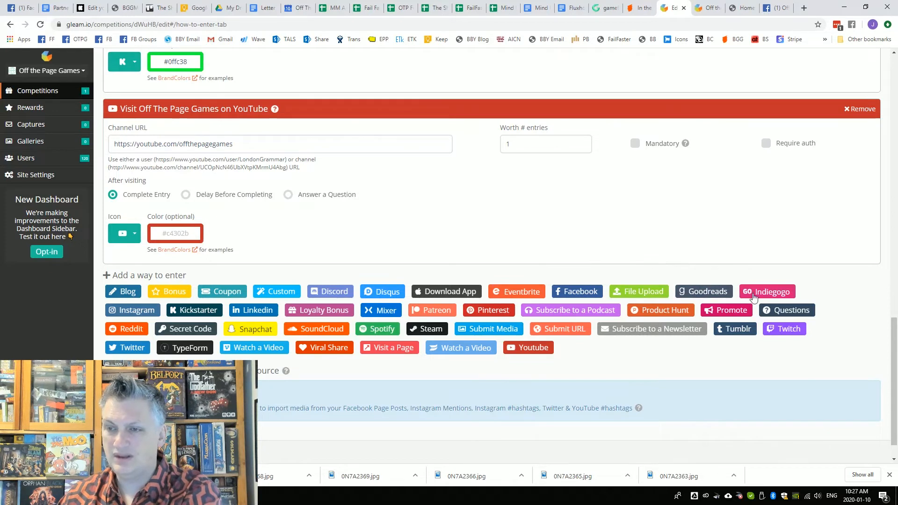
click(788, 312)
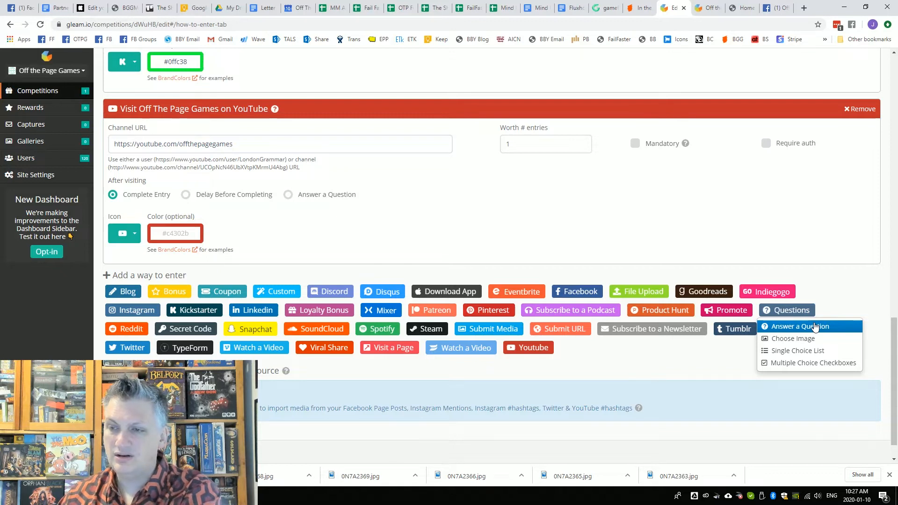
click(812, 231)
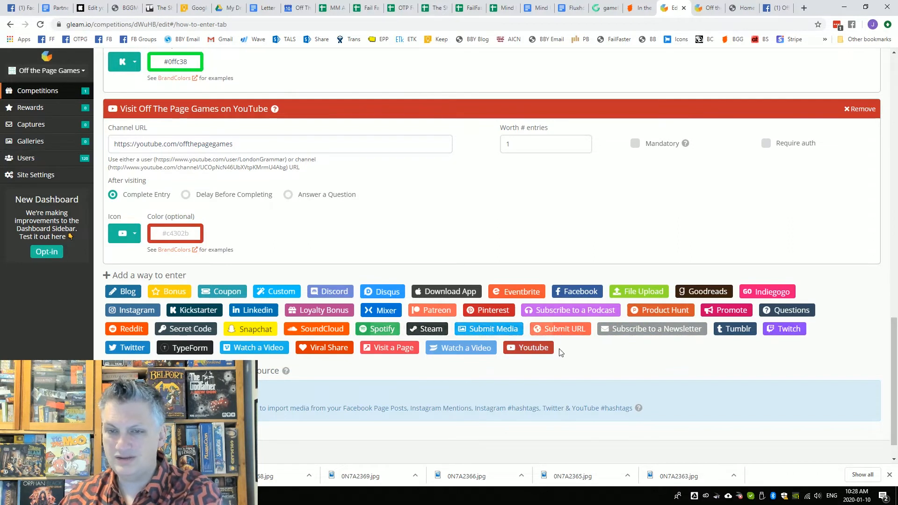
- Open the Prize settings and examine the available Prize Layout options without changing the selected layout
scroll(519, 346, down, 1)
scroll(519, 349, up, 20)
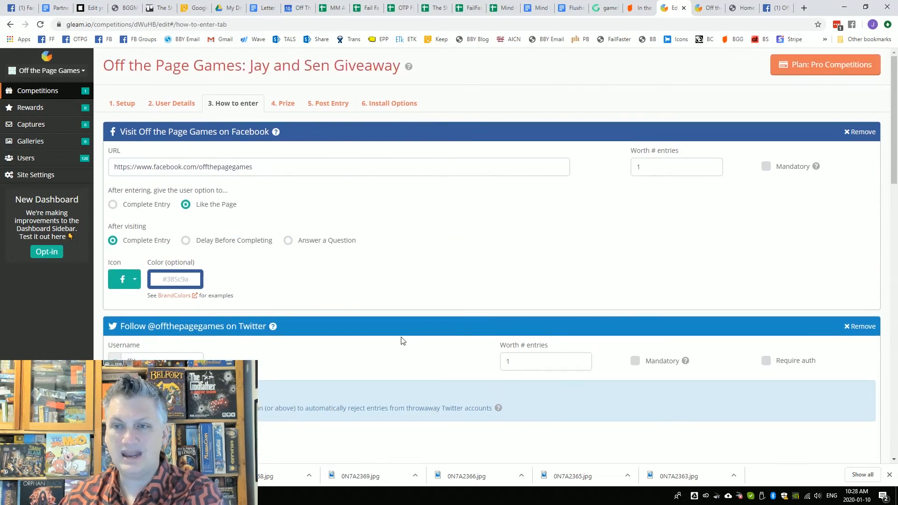
click(286, 106)
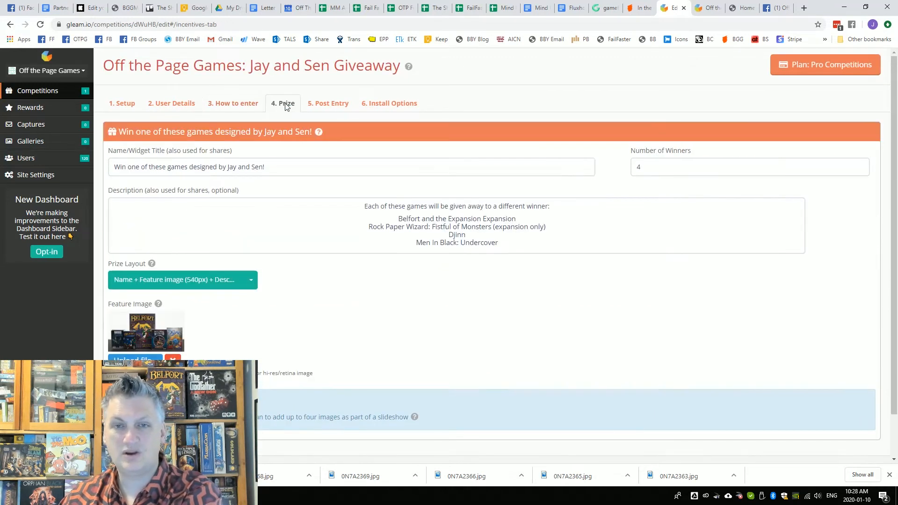
click(251, 283)
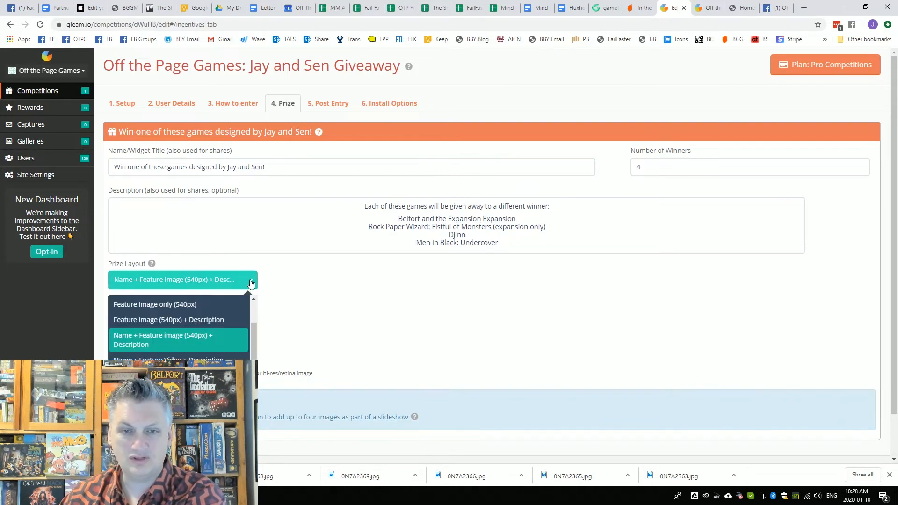
scroll(211, 323, up, 2)
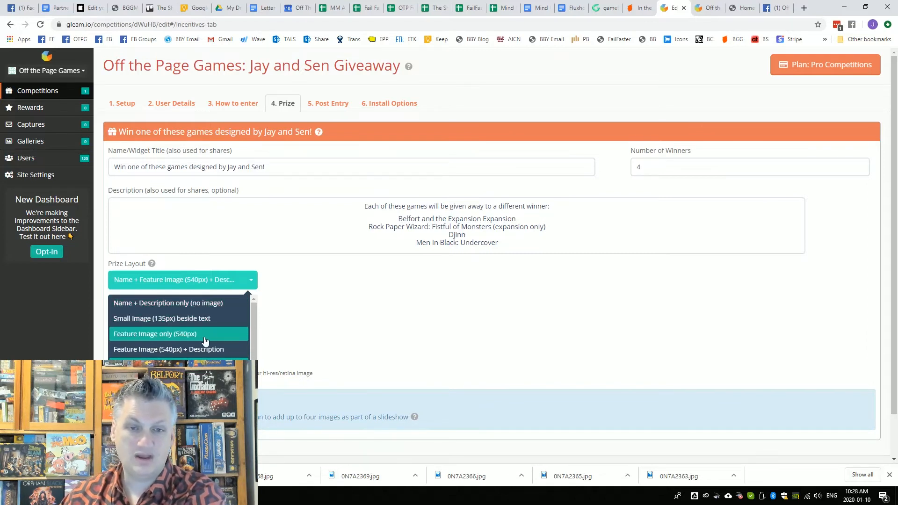
scroll(227, 336, down, 1)
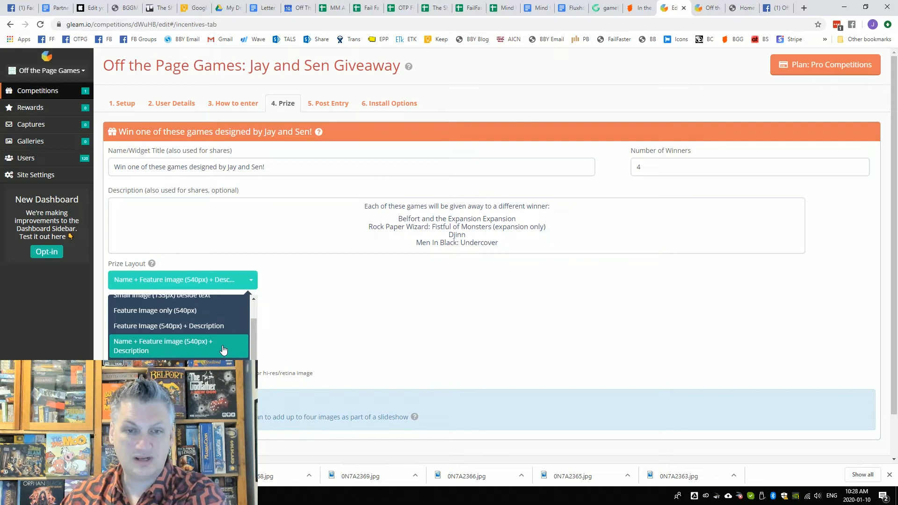
scroll(224, 351, down, 1)
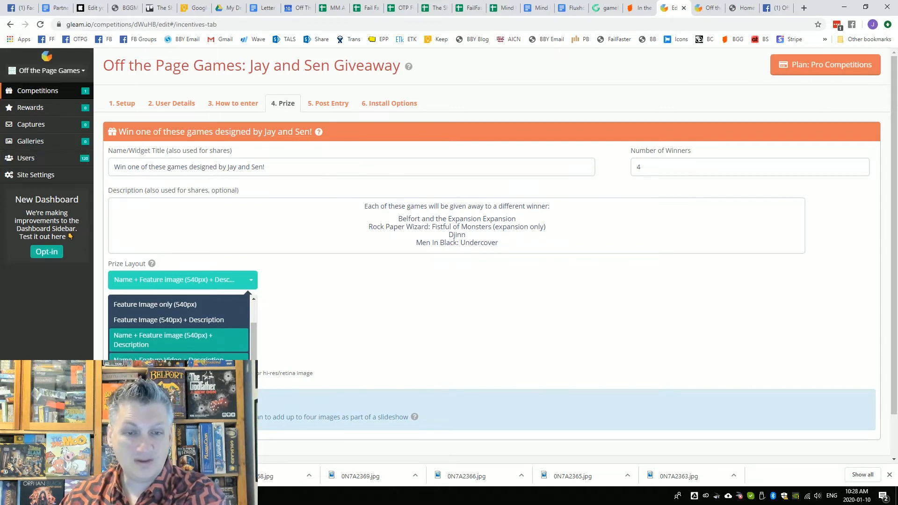
click(369, 311)
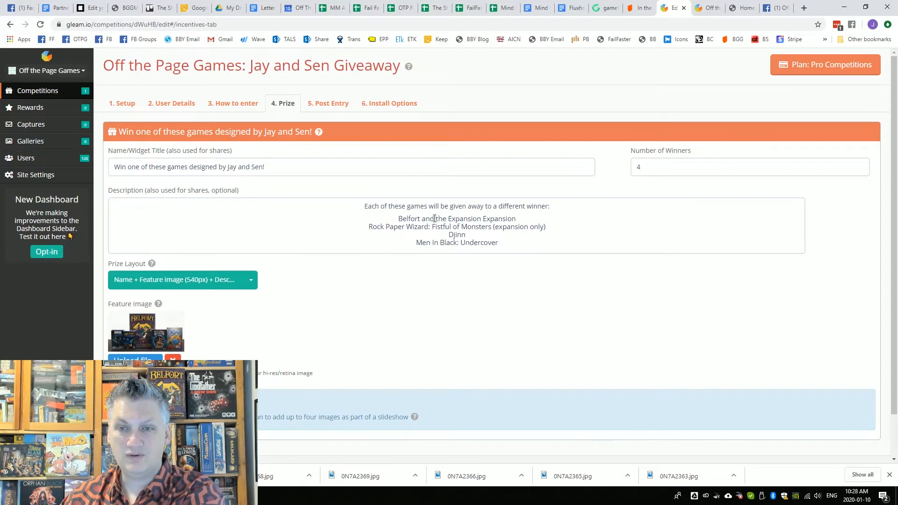
- Open the prize description for editing, and review its formatting tools and the feature image
drag(518, 219, 548, 249)
click(400, 253)
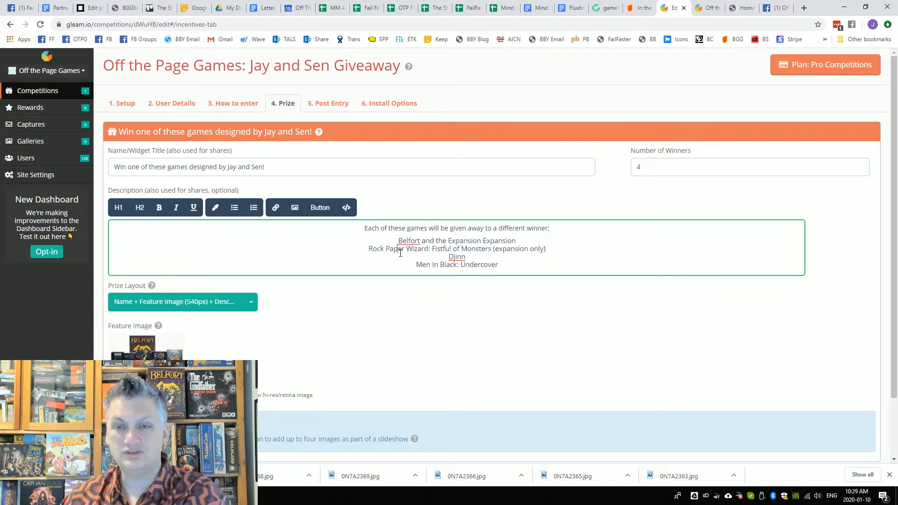
scroll(501, 255, down, 1)
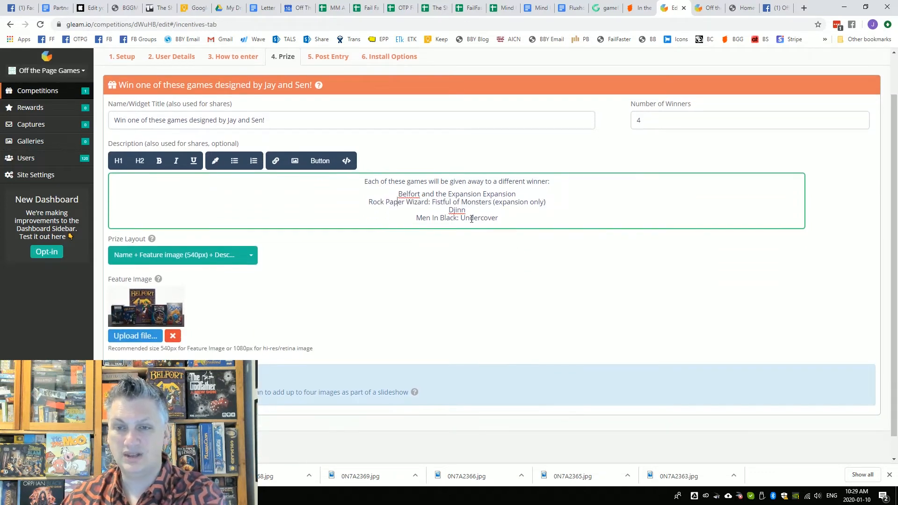
- Open the Post Entry settings and enable the Default Confirmation Email
scroll(405, 295, down, 1)
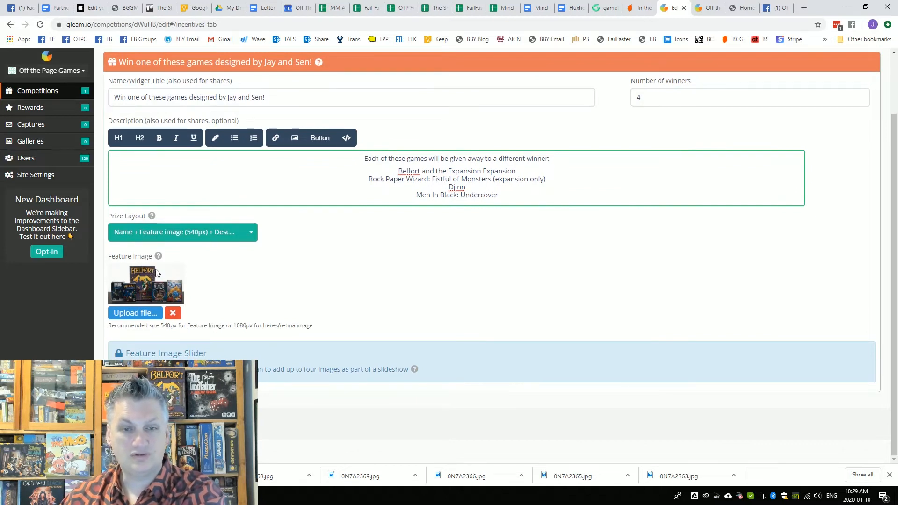
scroll(258, 202, up, 2)
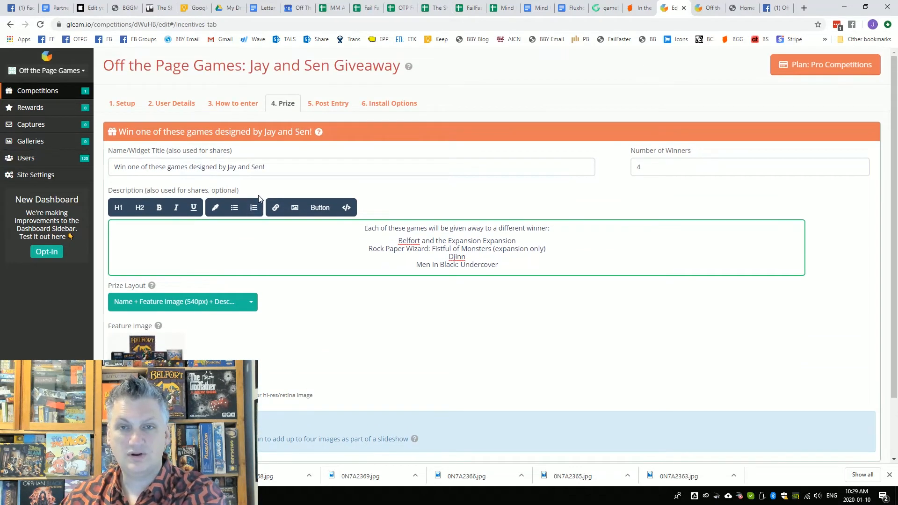
click(325, 103)
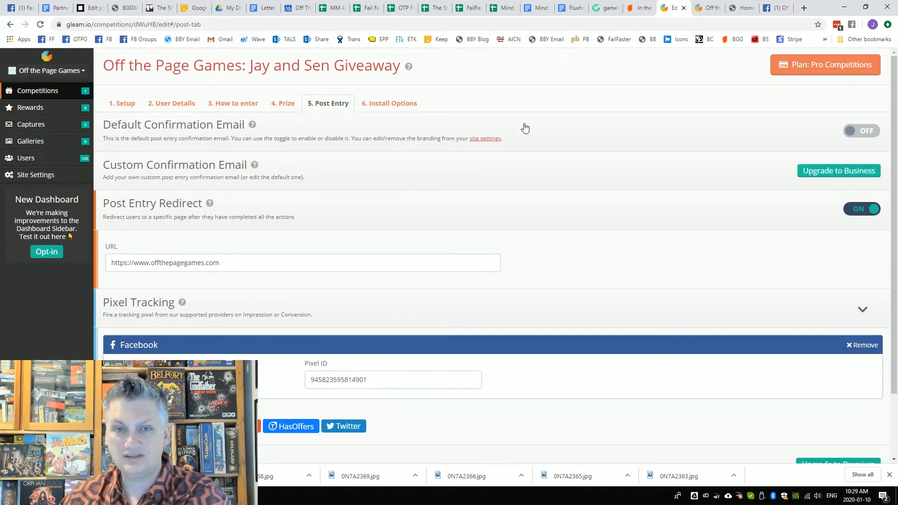
click(863, 135)
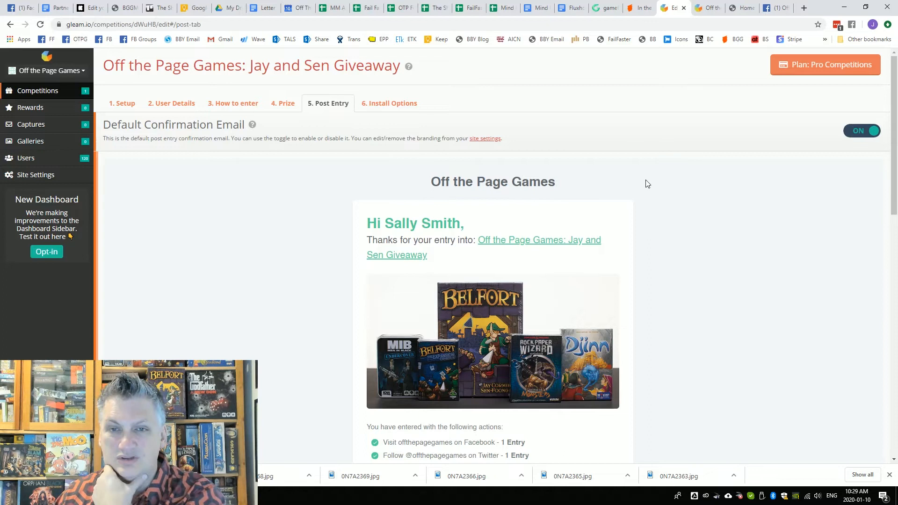
- Examine the confirmation email preview along with the Post Entry Redirect and Pixel Tracking settings
scroll(669, 201, down, 1)
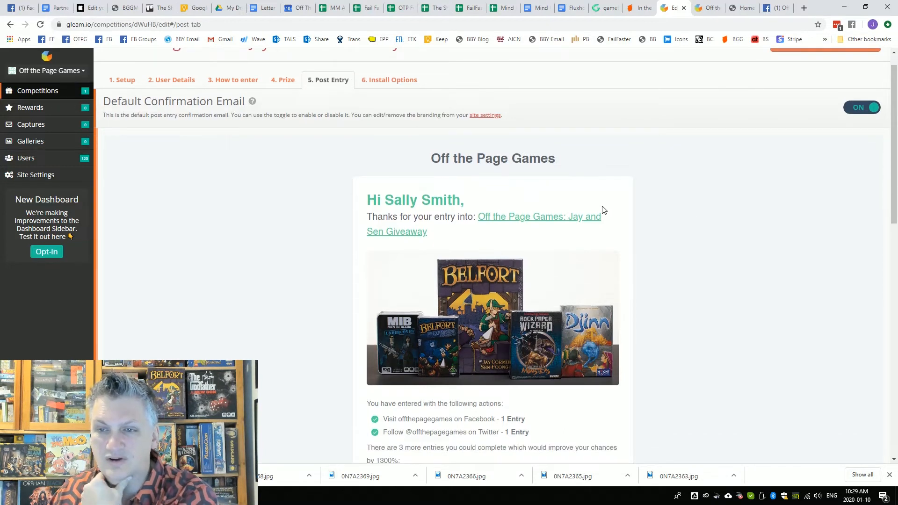
scroll(627, 216, down, 1)
scroll(653, 220, down, 2)
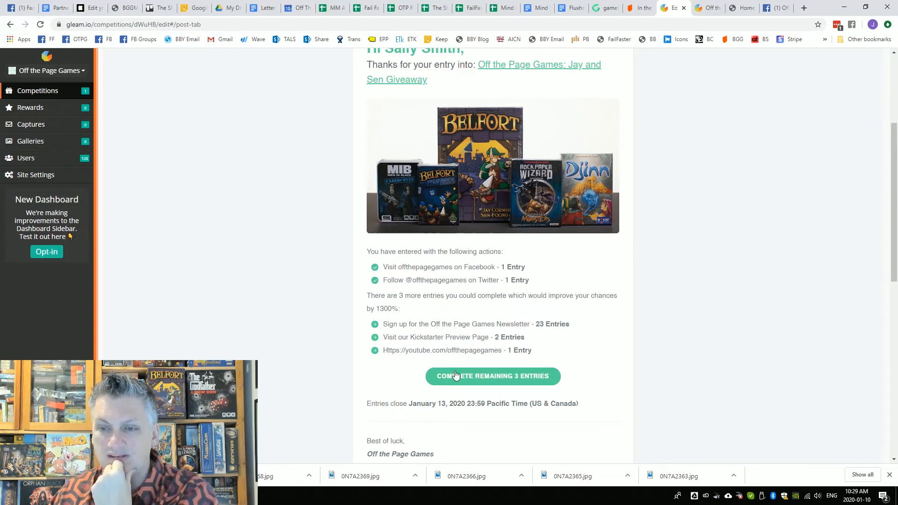
scroll(596, 358, down, 1)
scroll(597, 358, down, 2)
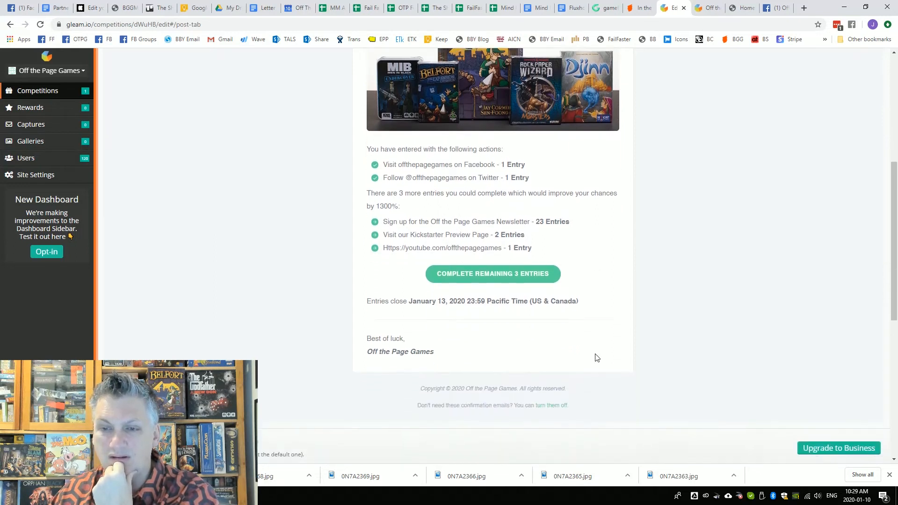
scroll(719, 245, down, 3)
scroll(719, 244, up, 6)
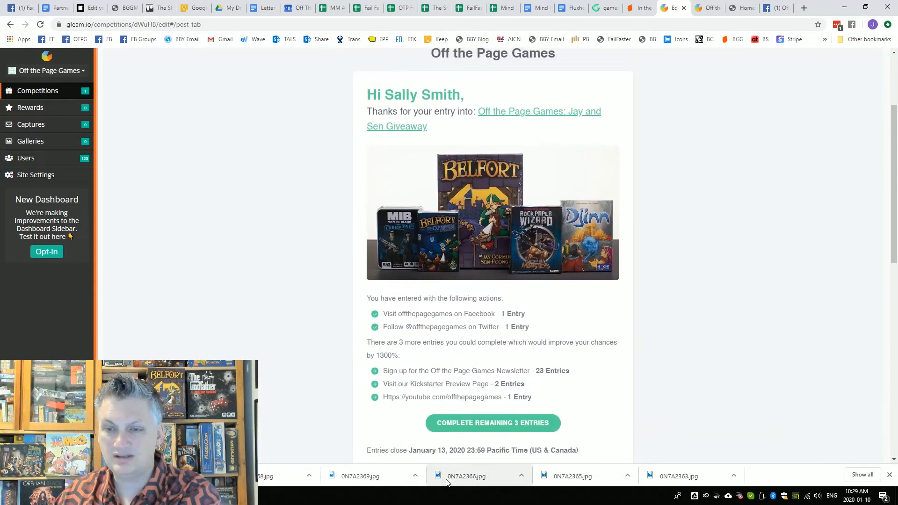
scroll(456, 281, up, 1)
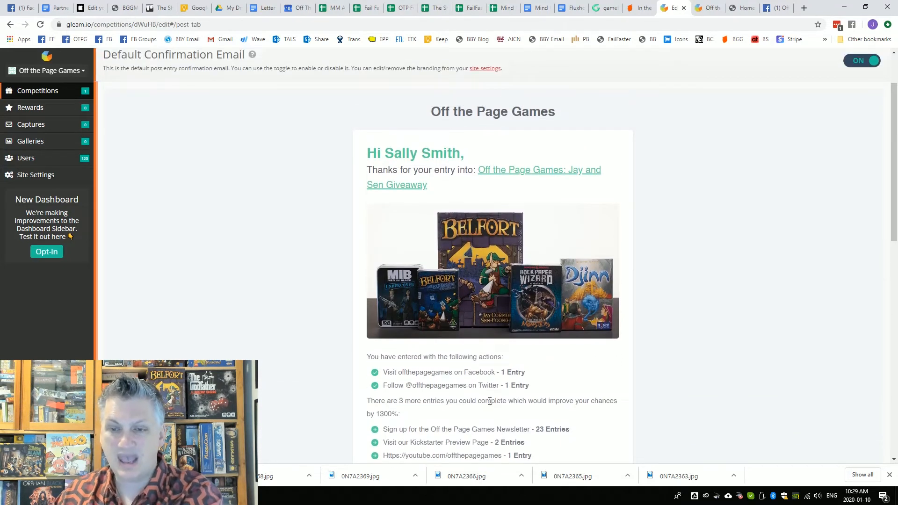
scroll(537, 364, down, 2)
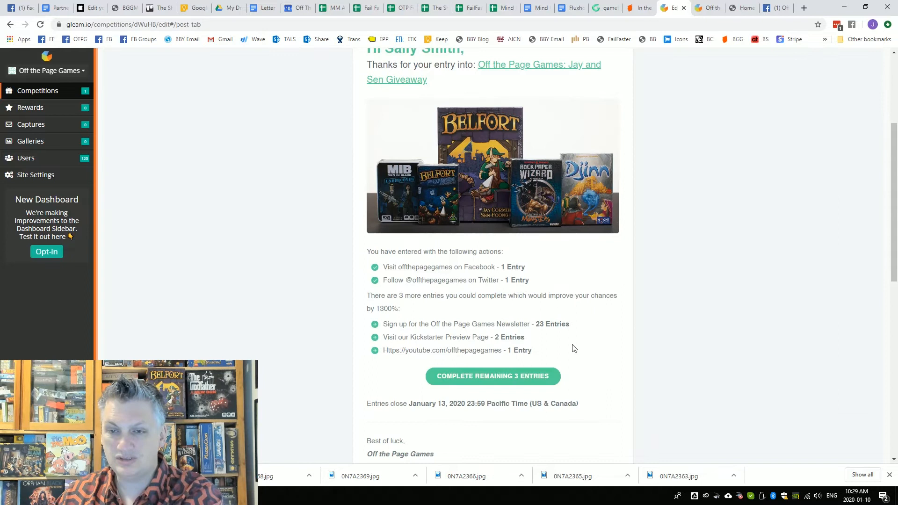
scroll(664, 335, down, 9)
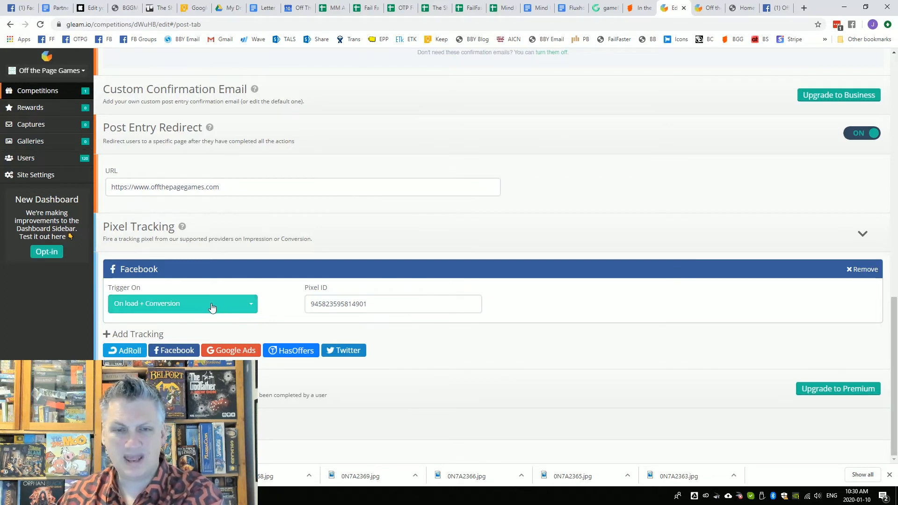
scroll(550, 347, up, 20)
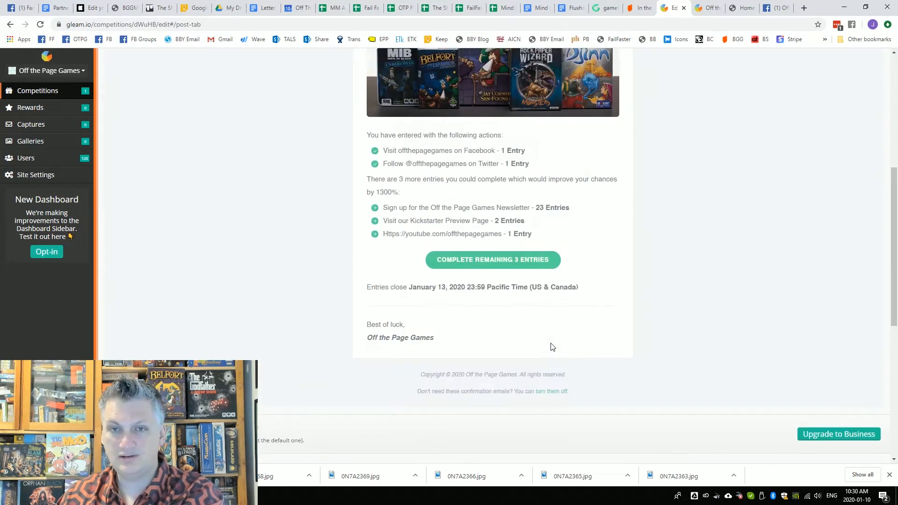
- Review the giveaway's Install Options, including the page embed code, and save the competition
click(398, 109)
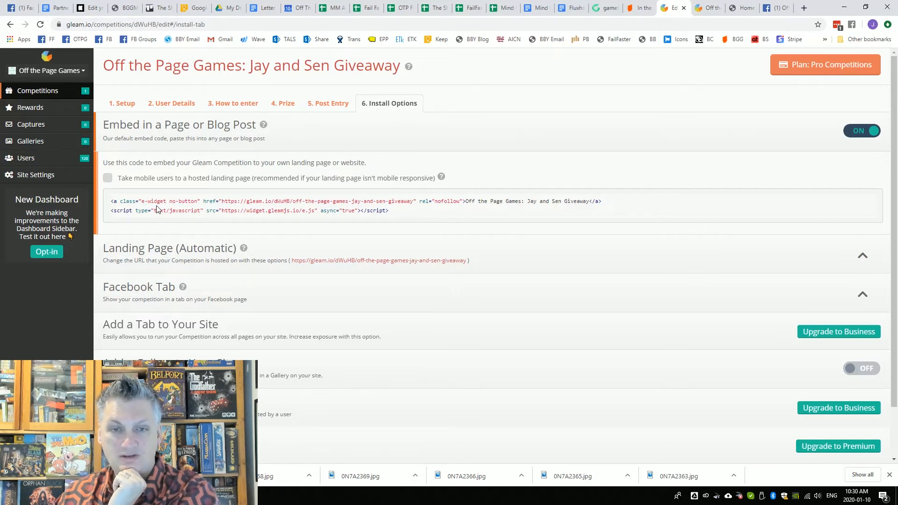
scroll(321, 94, down, 1)
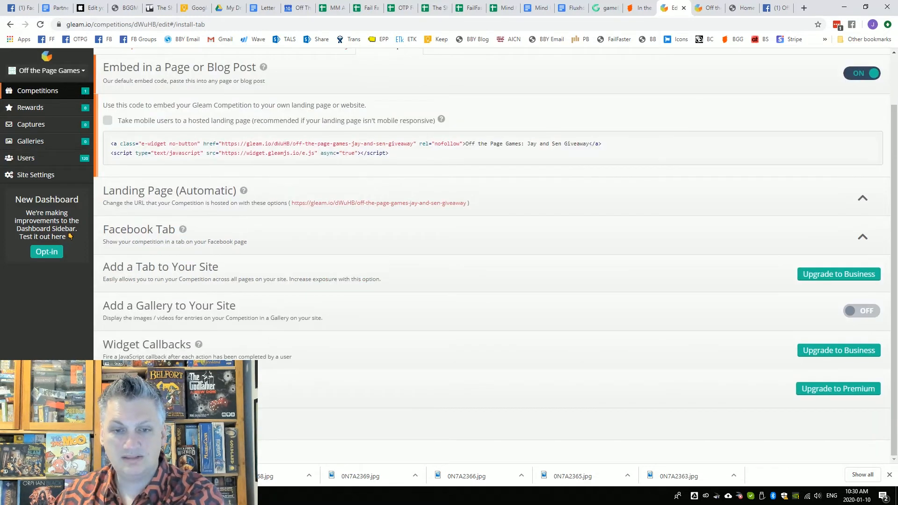
click(123, 425)
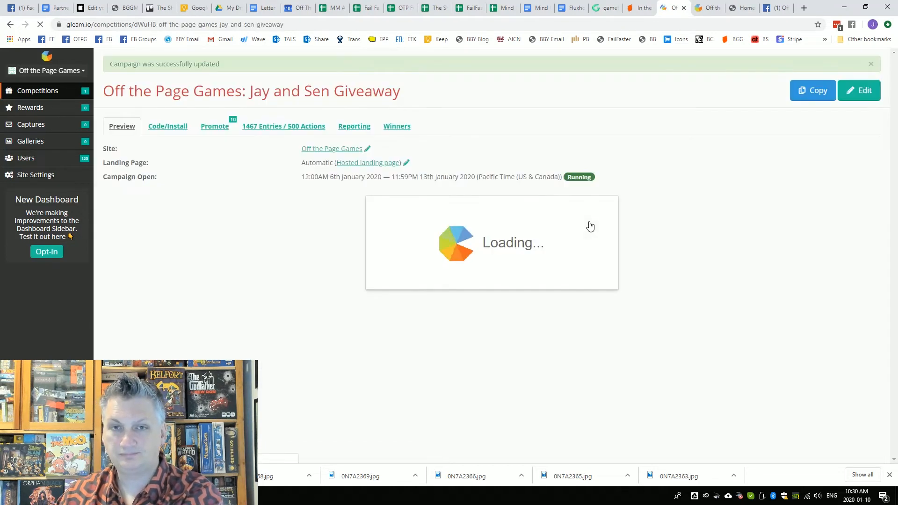
- Examine the saved giveaway's preview and its installation details, including the hosted landing page, embedded widget code and Open Graph tags
scroll(671, 210, down, 3)
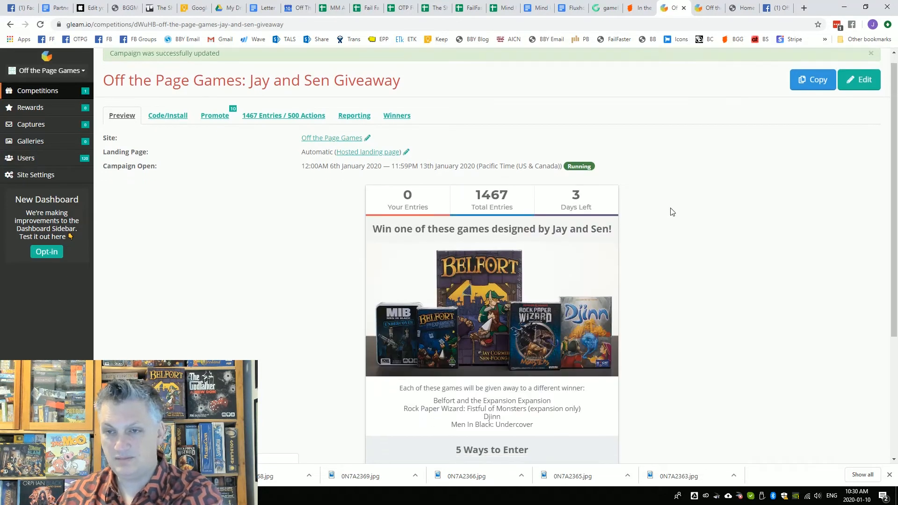
scroll(671, 212, up, 3)
click(166, 128)
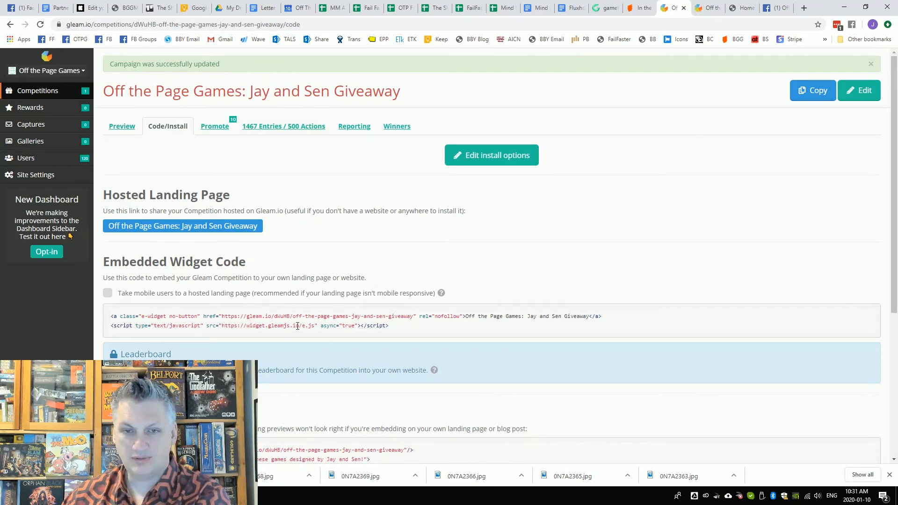
scroll(298, 327, down, 5)
scroll(297, 329, up, 5)
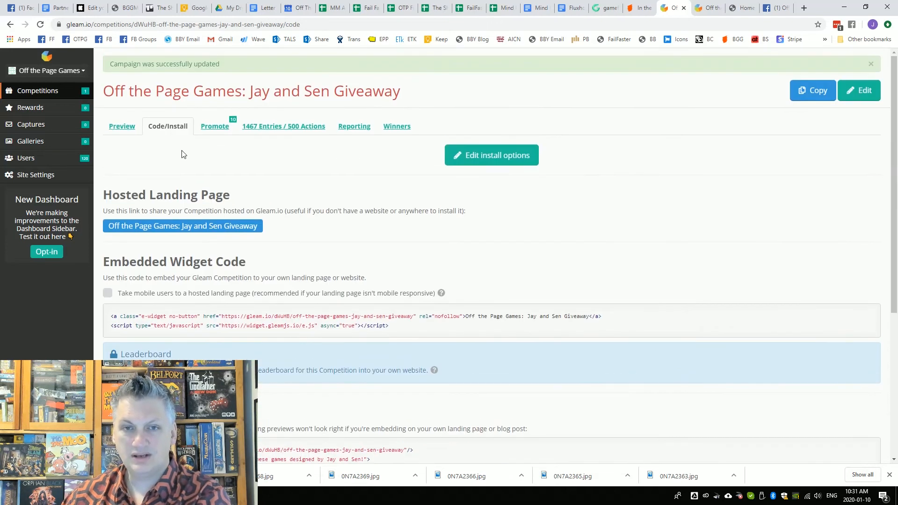
scroll(223, 326, down, 5)
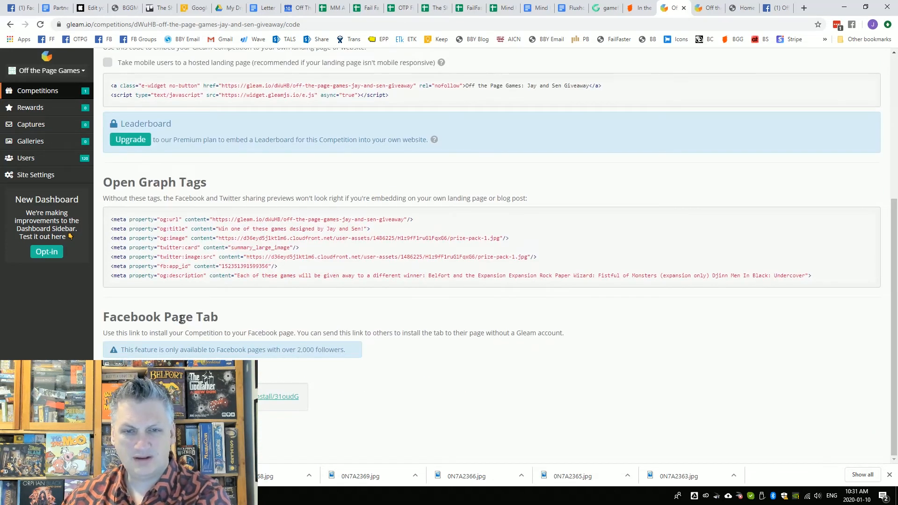
scroll(274, 372, up, 5)
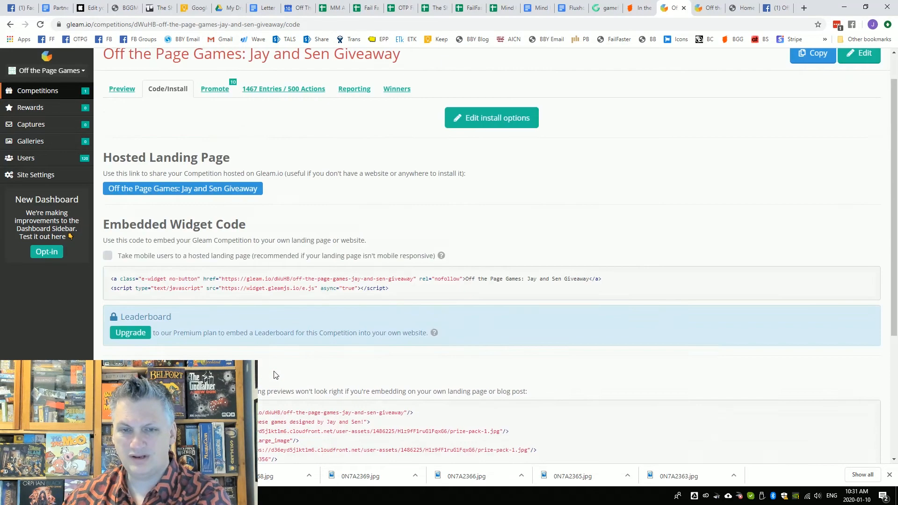
- Open the giveaway's promotion options and copy its landing page link
click(215, 127)
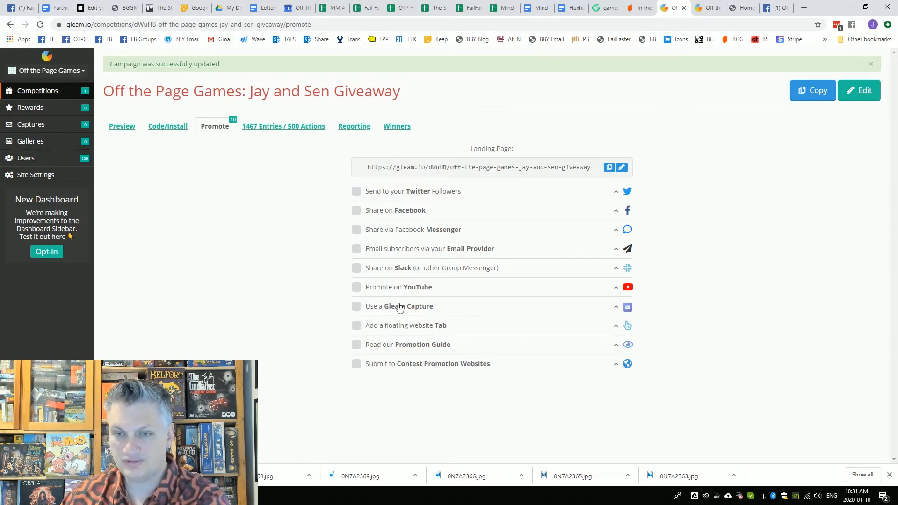
click(608, 169)
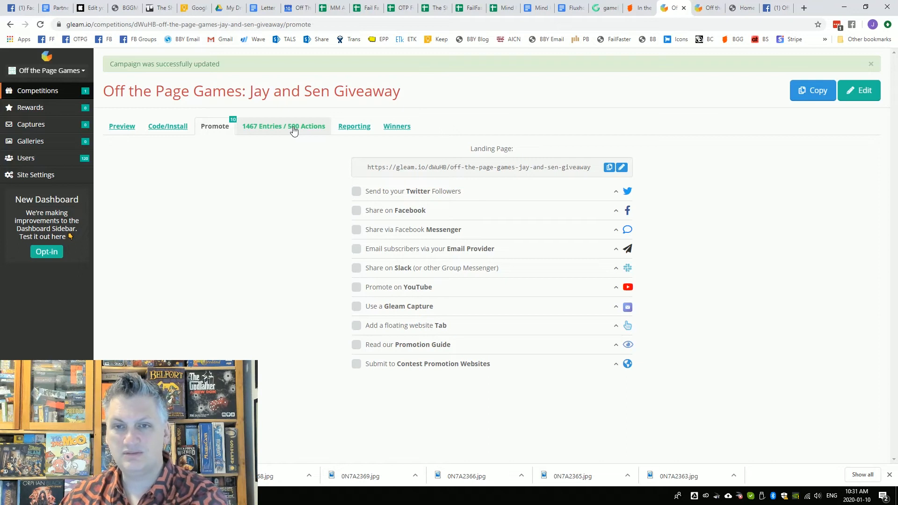
- Examine the daily impressions, actions, users and conversion rates in Reporting, and open the Winners page
click(354, 126)
mouse_move(312, 327)
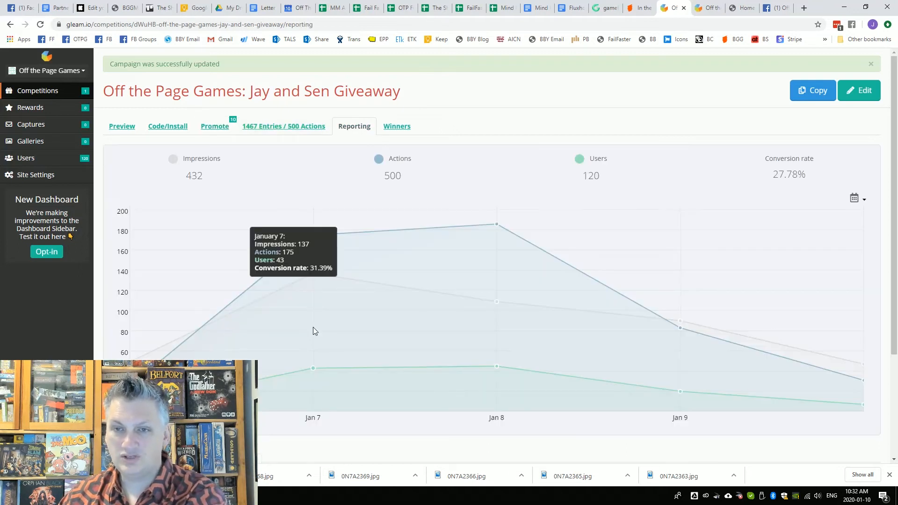
scroll(356, 283, down, 1)
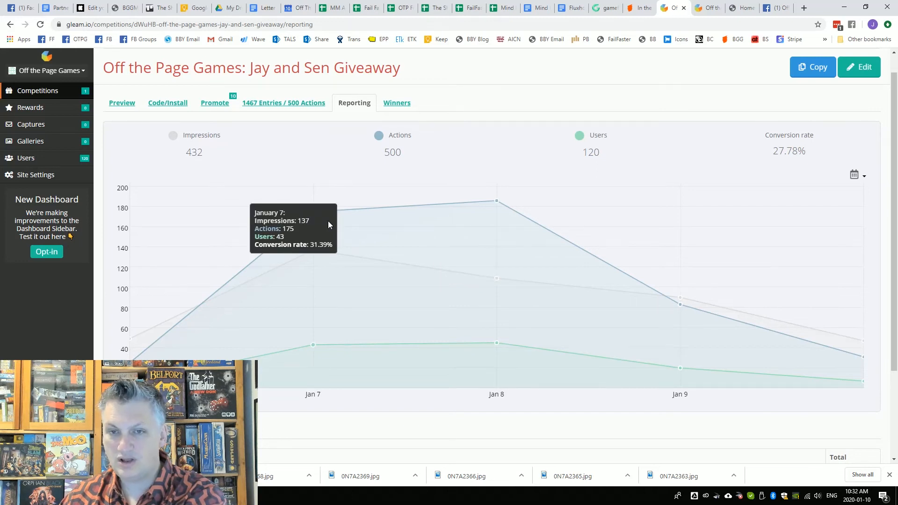
mouse_move(475, 208)
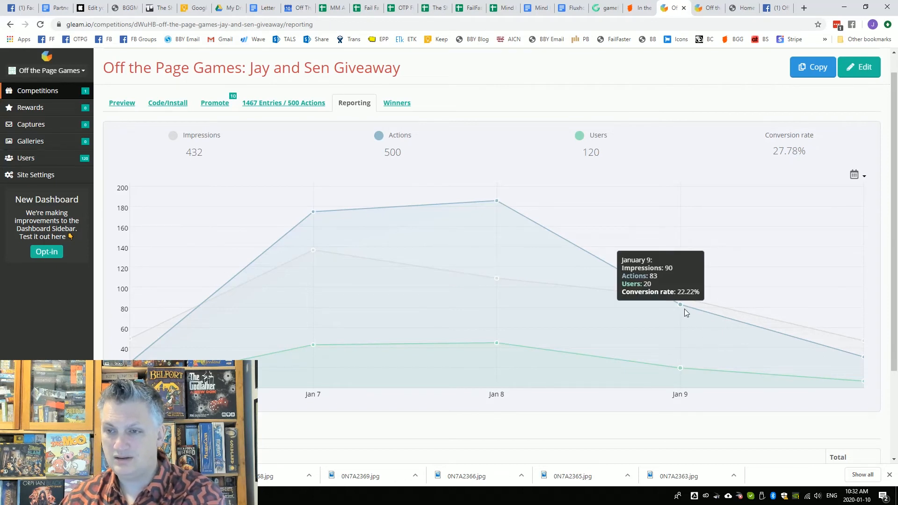
scroll(711, 427, down, 2)
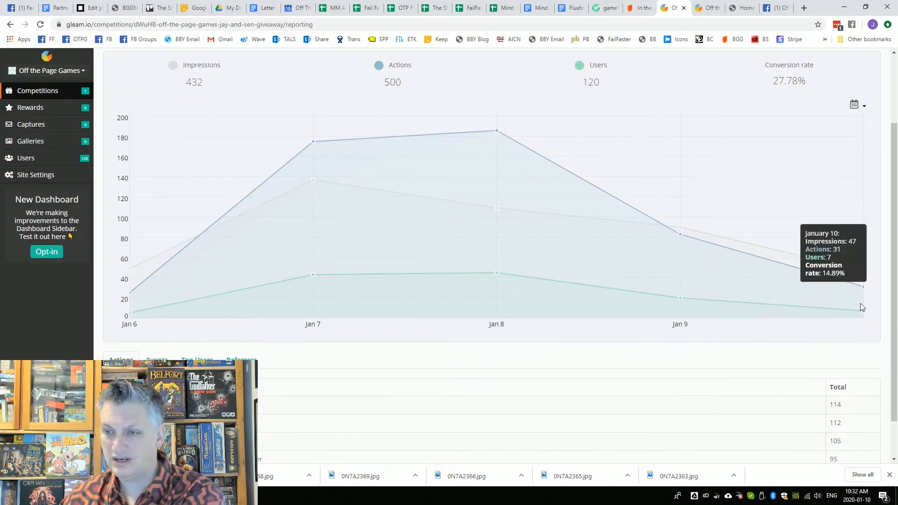
scroll(853, 322, up, 2)
click(398, 129)
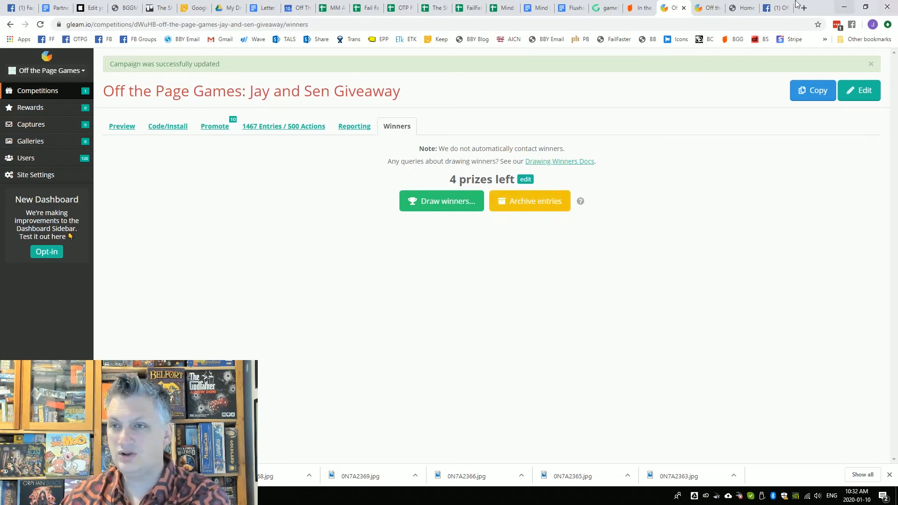
- View the giveaway's hosted landing page and reload it to refresh the entry figures
click(710, 13)
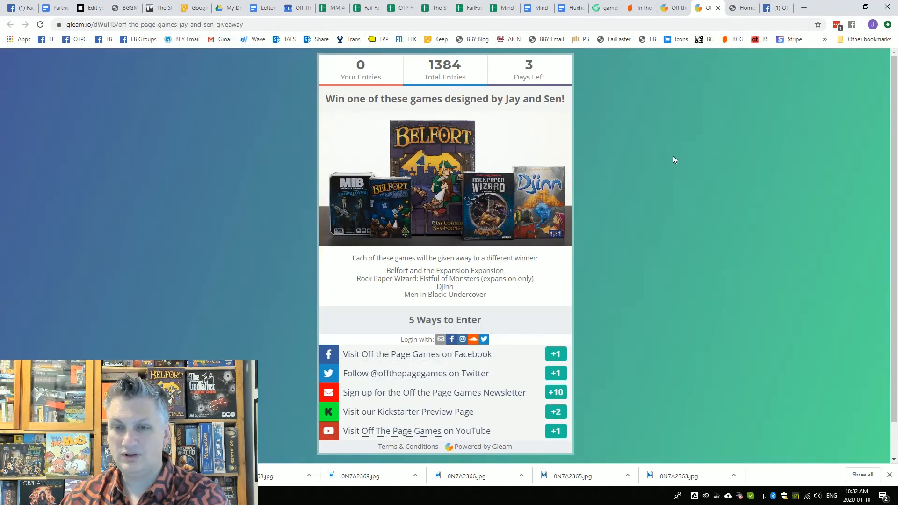
click(41, 25)
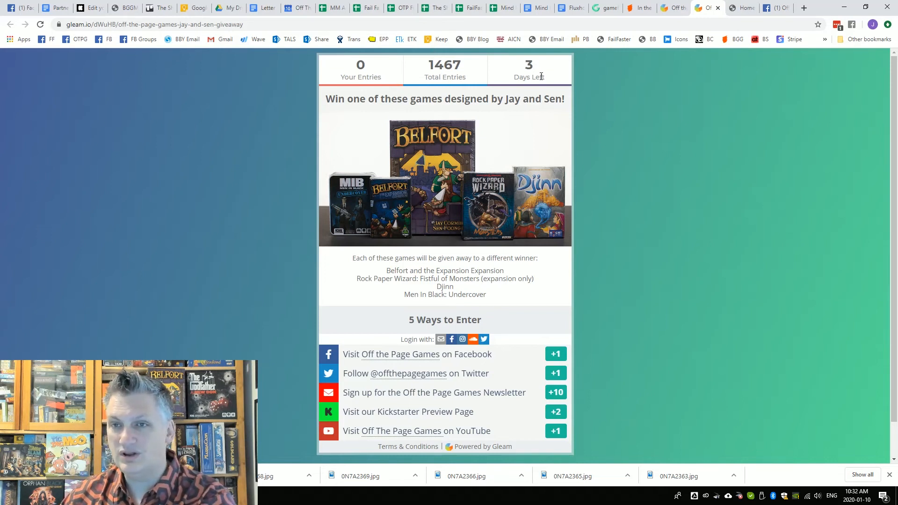
- Examine the giveaway widget embedded beside the newsletter sign-up form on the Off the Page Games website
click(743, 8)
scroll(667, 143, down, 5)
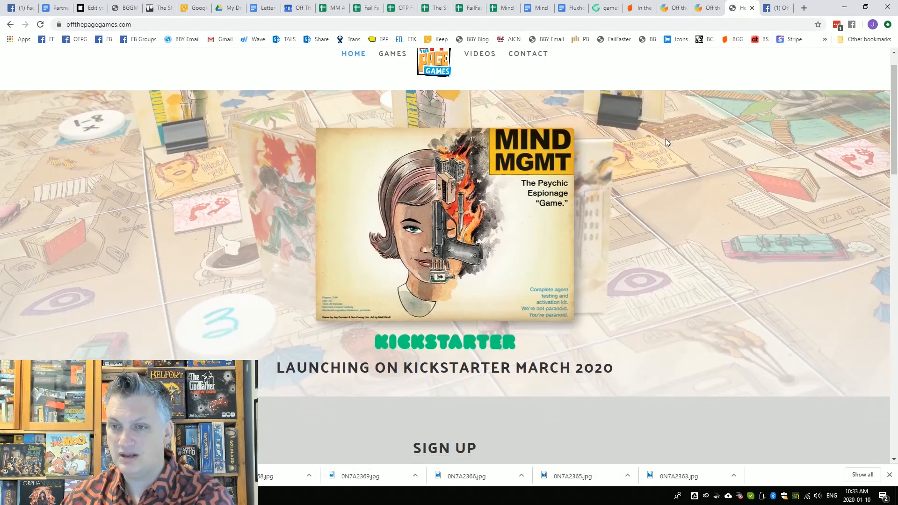
scroll(666, 139, down, 3)
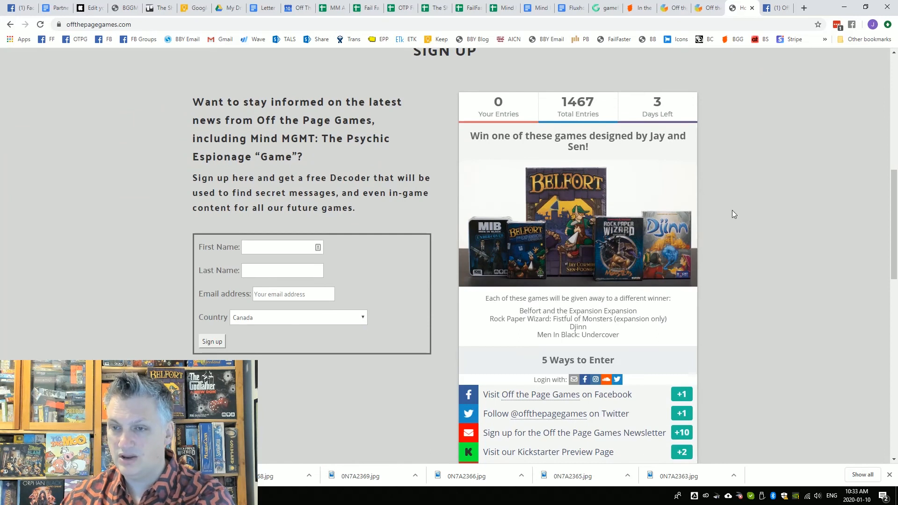
scroll(801, 193, down, 3)
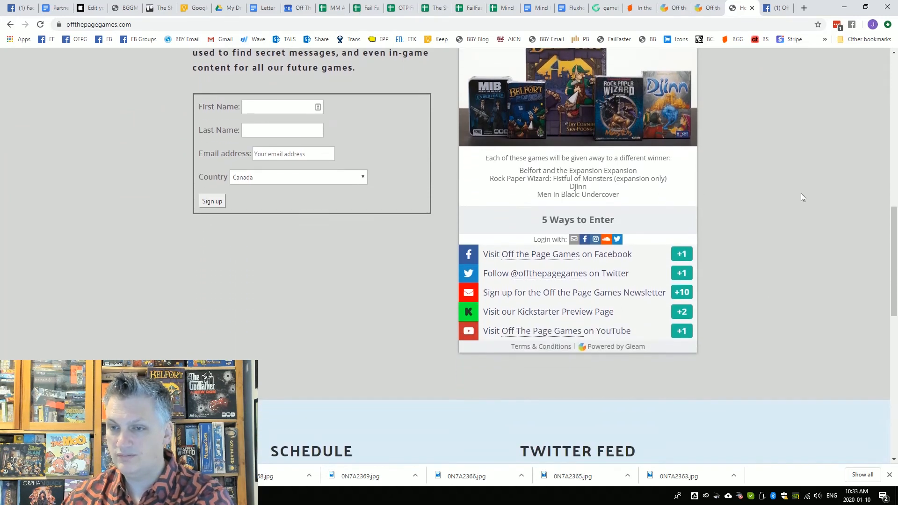
scroll(800, 197, up, 3)
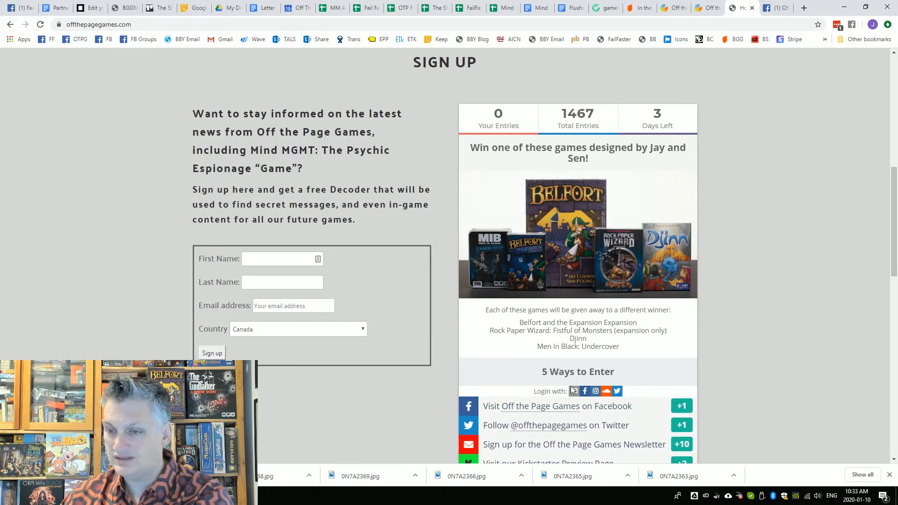
scroll(614, 350, down, 2)
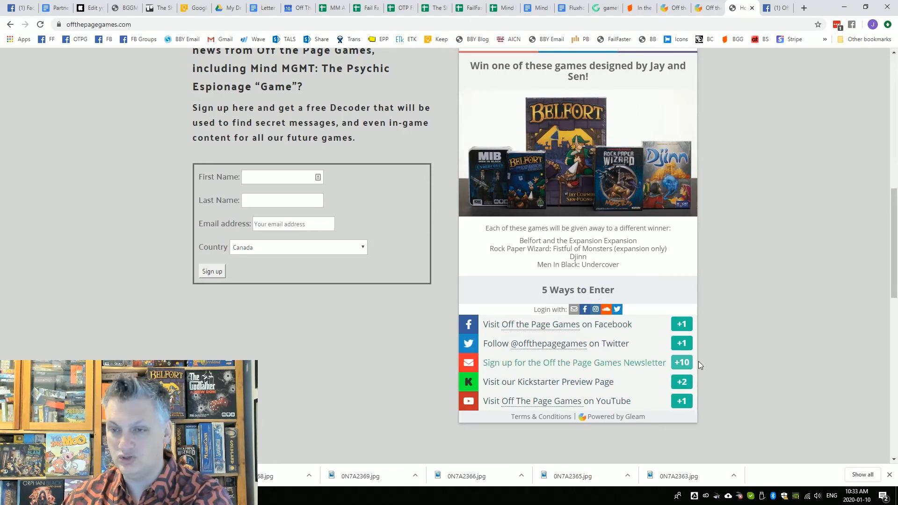
scroll(713, 353, up, 5)
scroll(711, 327, down, 2)
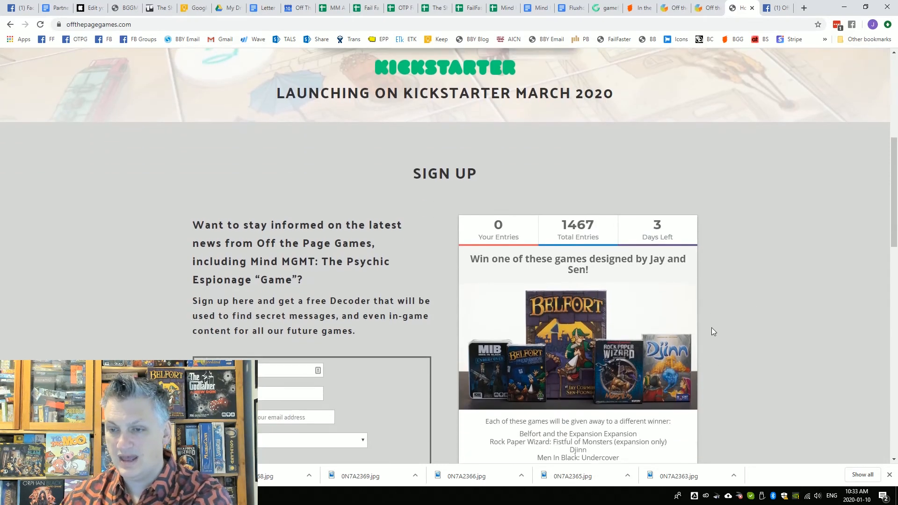
- Select the hosted giveaway page's address, and copy the landing page link from the competition's promotion options
click(710, 8)
click(277, 24)
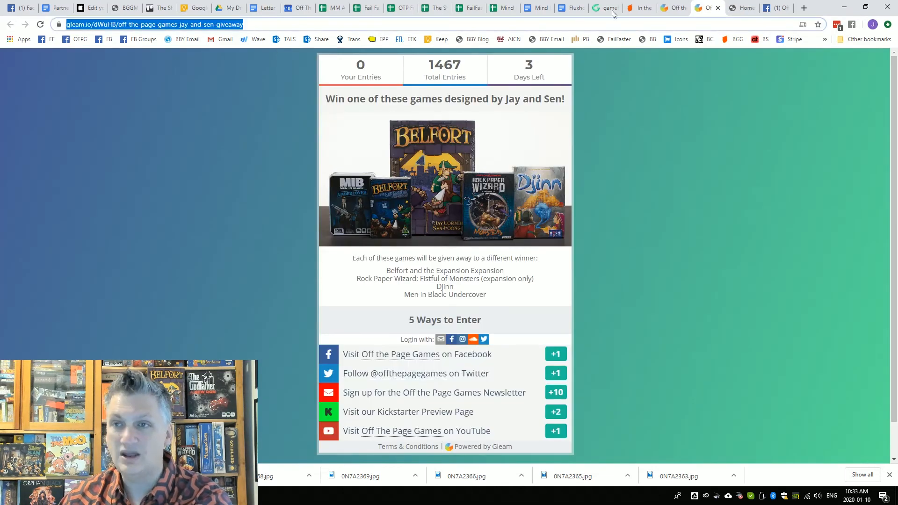
click(674, 7)
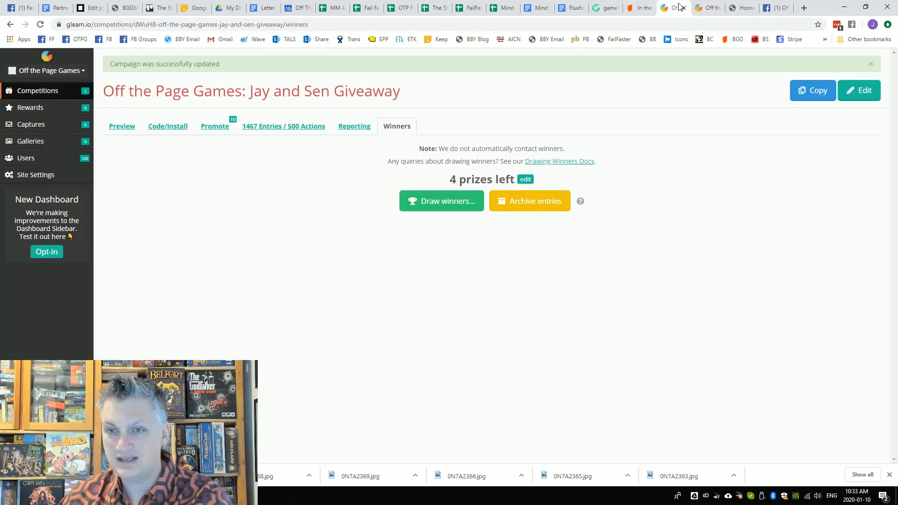
click(210, 127)
click(609, 168)
- Switch to the Off the Page Games Facebook page and expand the giveaway post to read its entry instructions and link
click(776, 8)
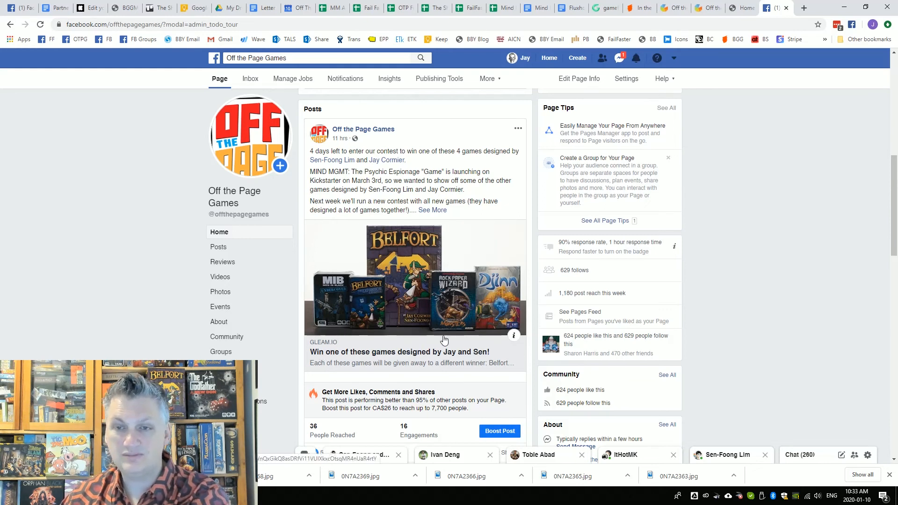
click(434, 210)
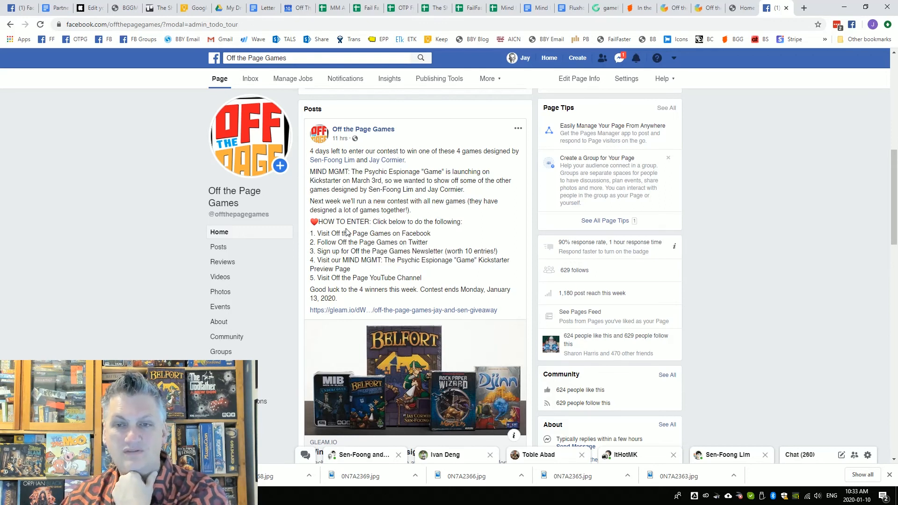
scroll(332, 254, down, 2)
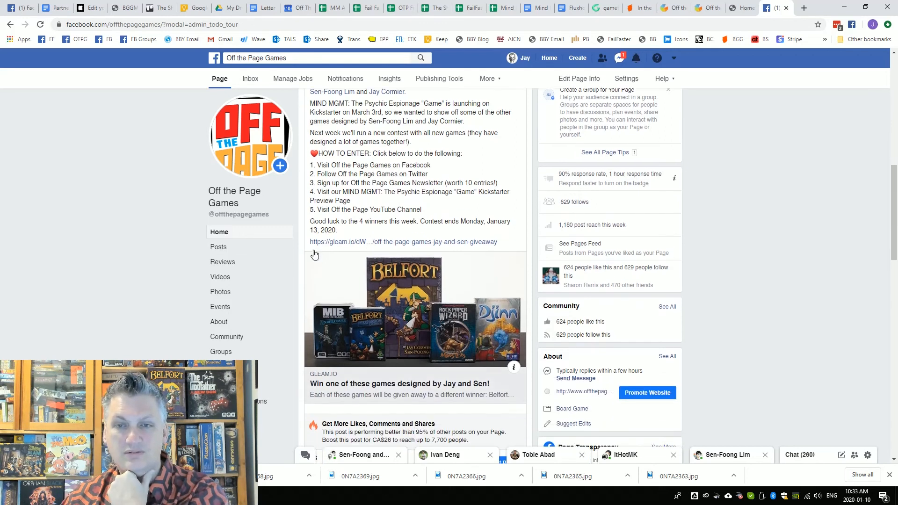